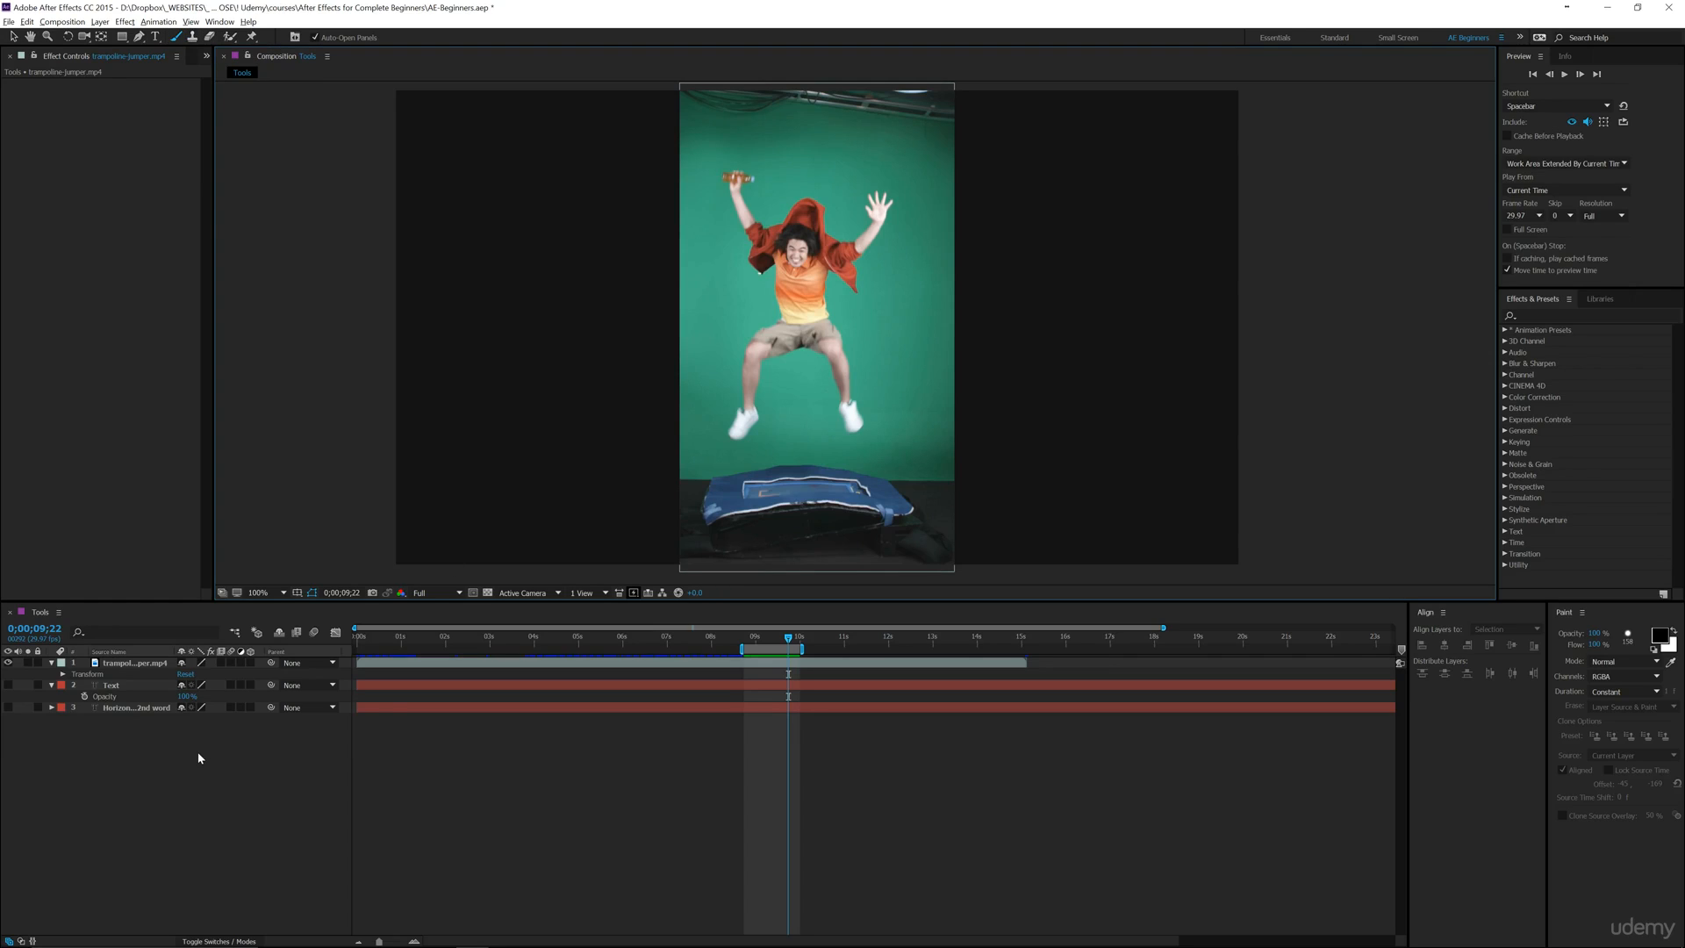
- Cycle through the paint tools, return to the Brush tool and open its diameter for editing
{"action": "key", "text": "ctrl+b"}
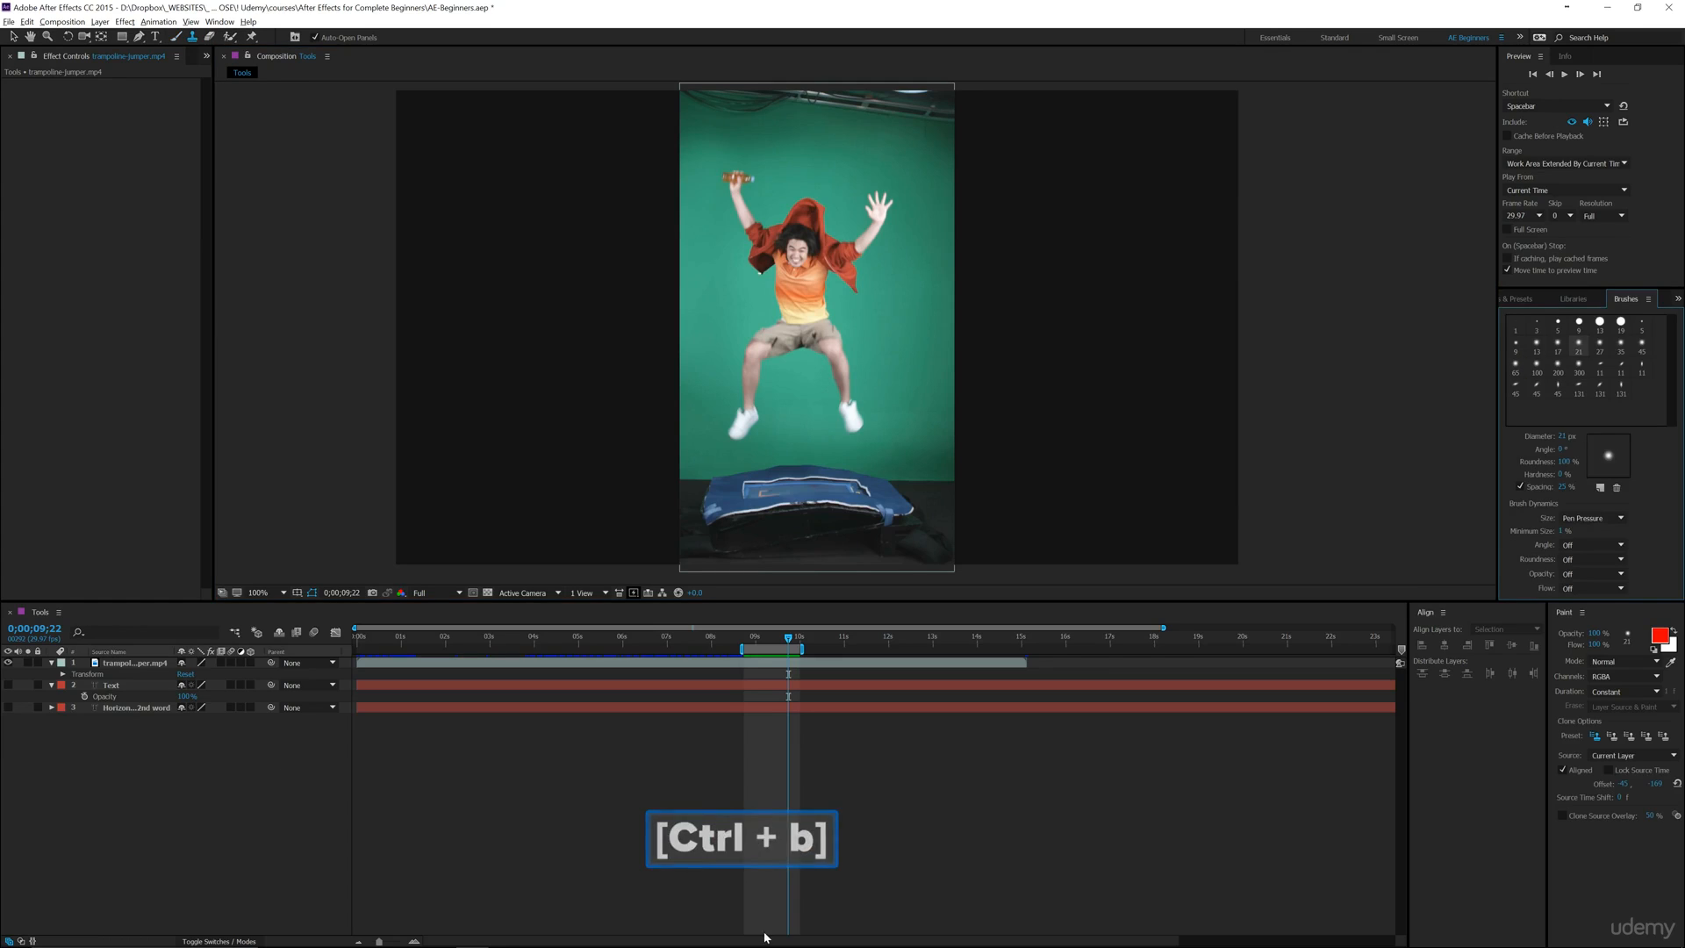
{"action": "key", "text": "ctrl+b"}
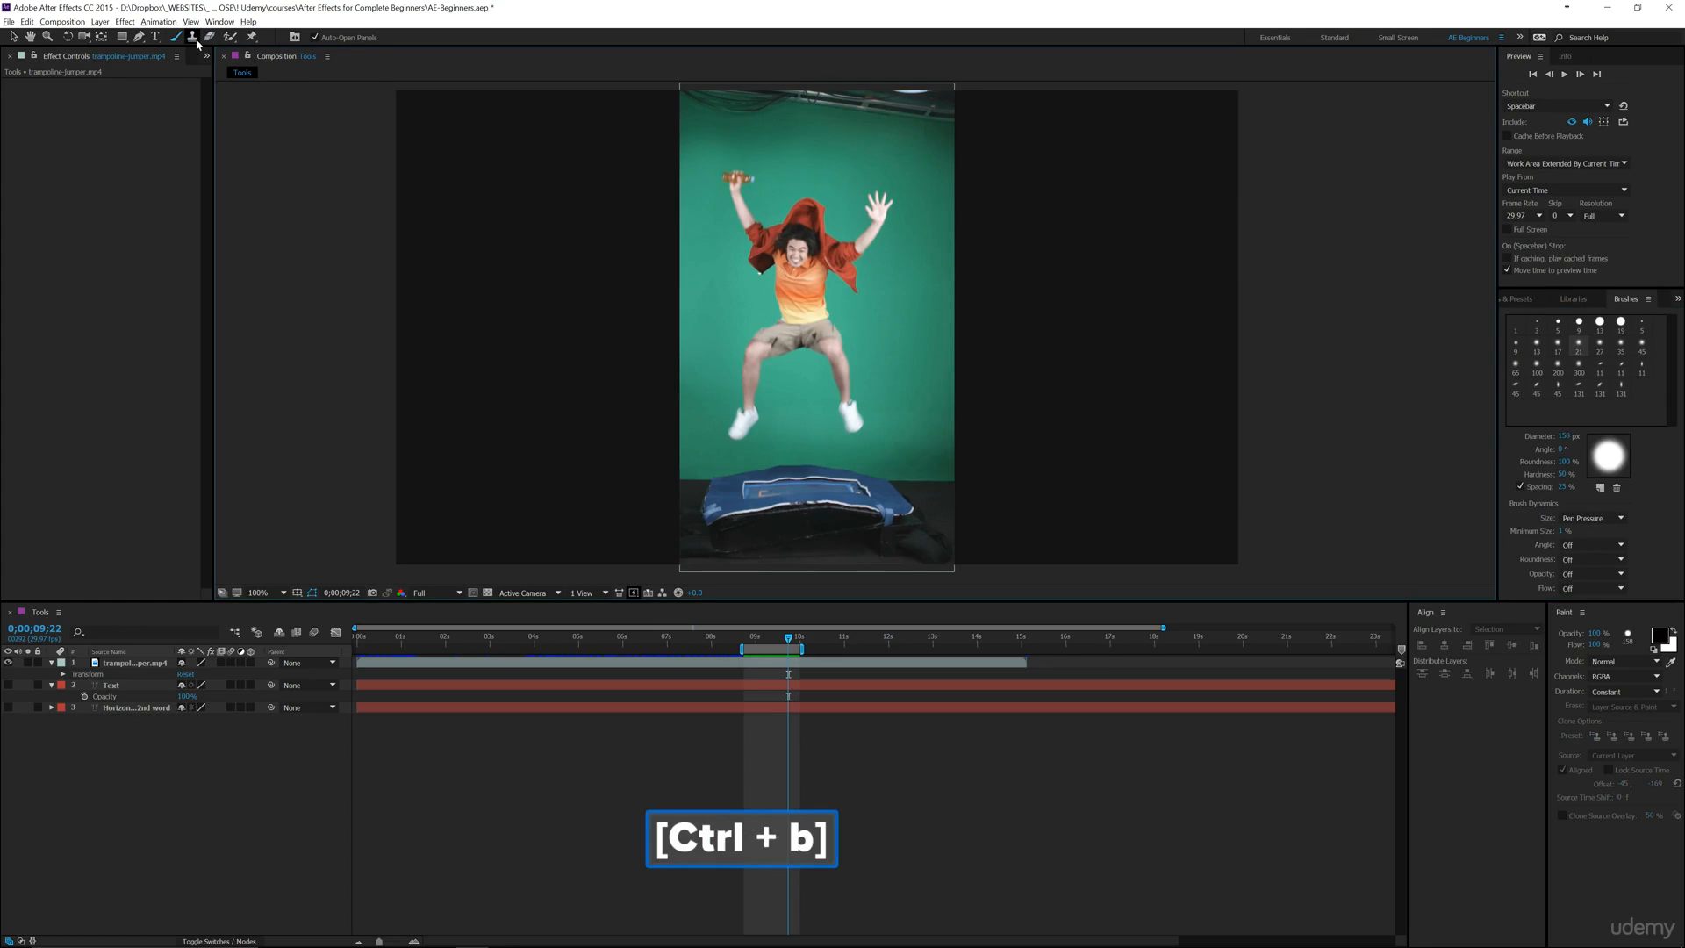
{"action": "key", "text": "ctrl+b"}
{"action": "key", "text": "ctrl+b"}
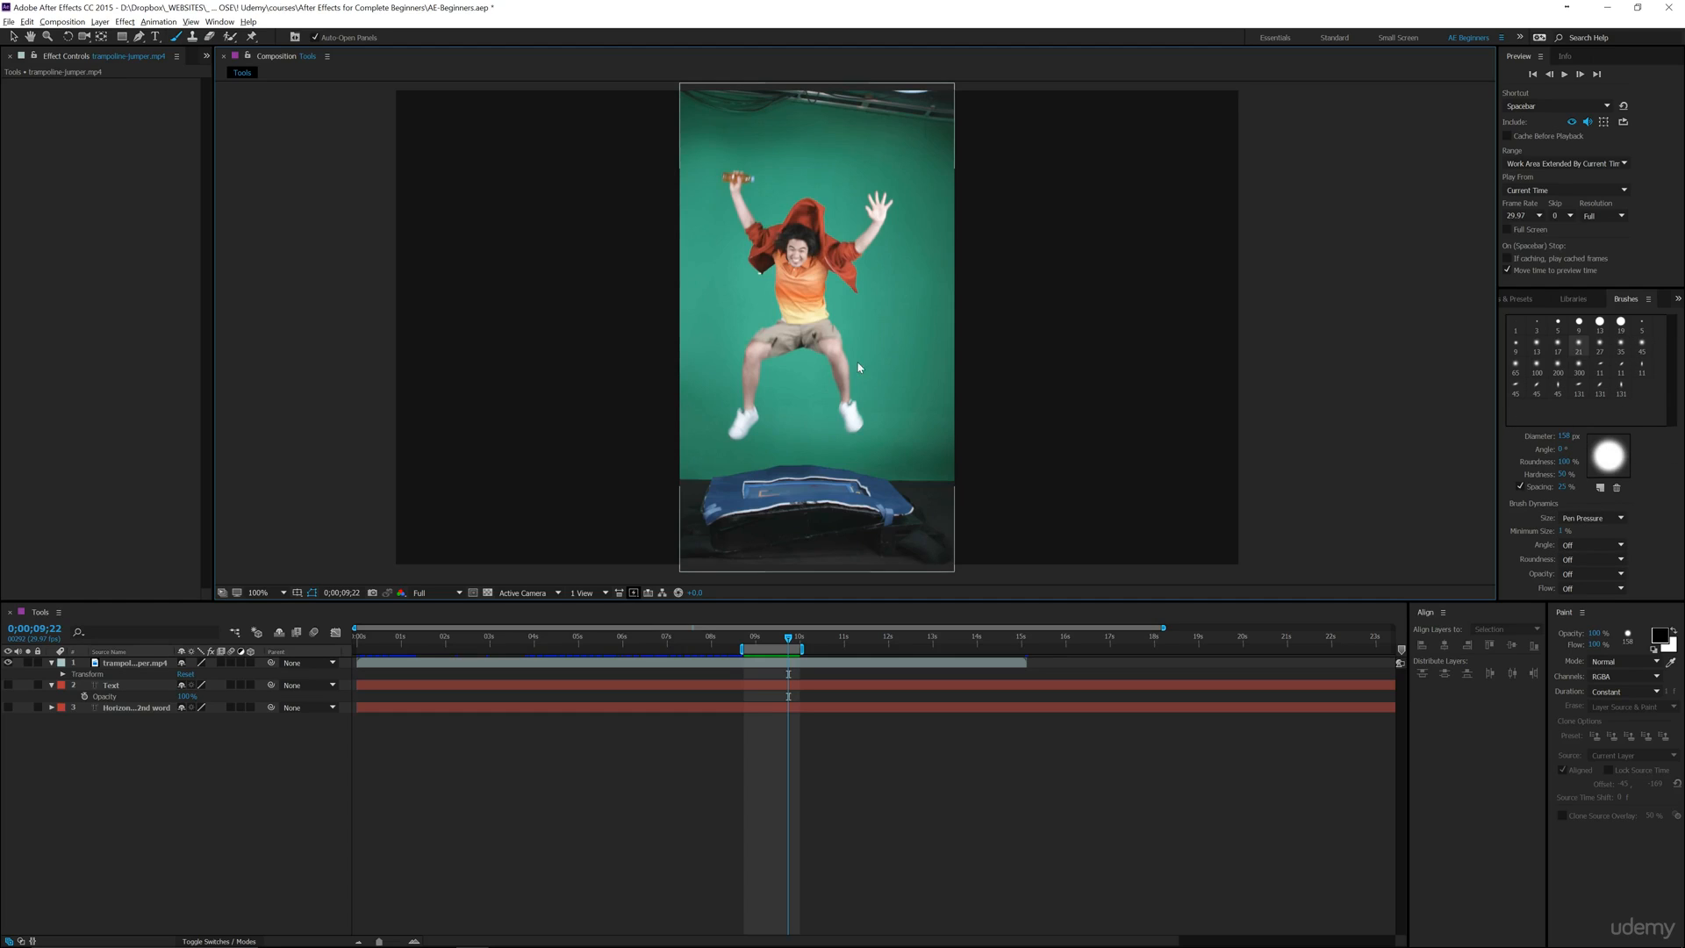
{"action": "left_click", "coordinate": [192, 37]}
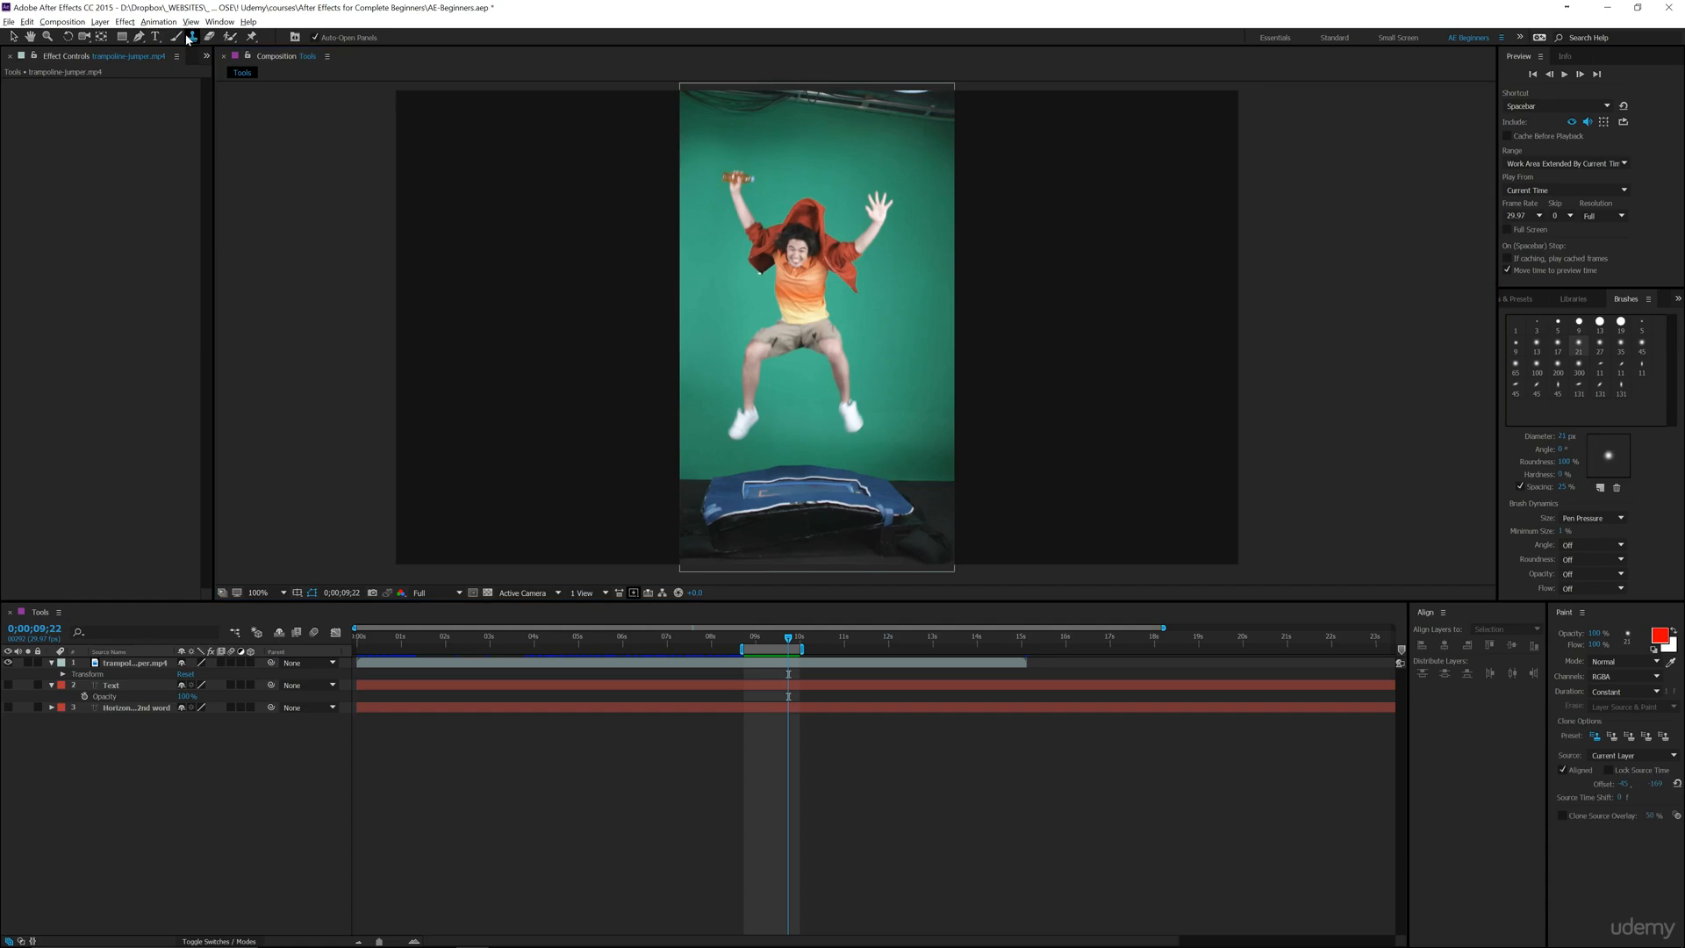
{"action": "left_click", "coordinate": [177, 38]}
{"action": "left_click", "coordinate": [1562, 436]}
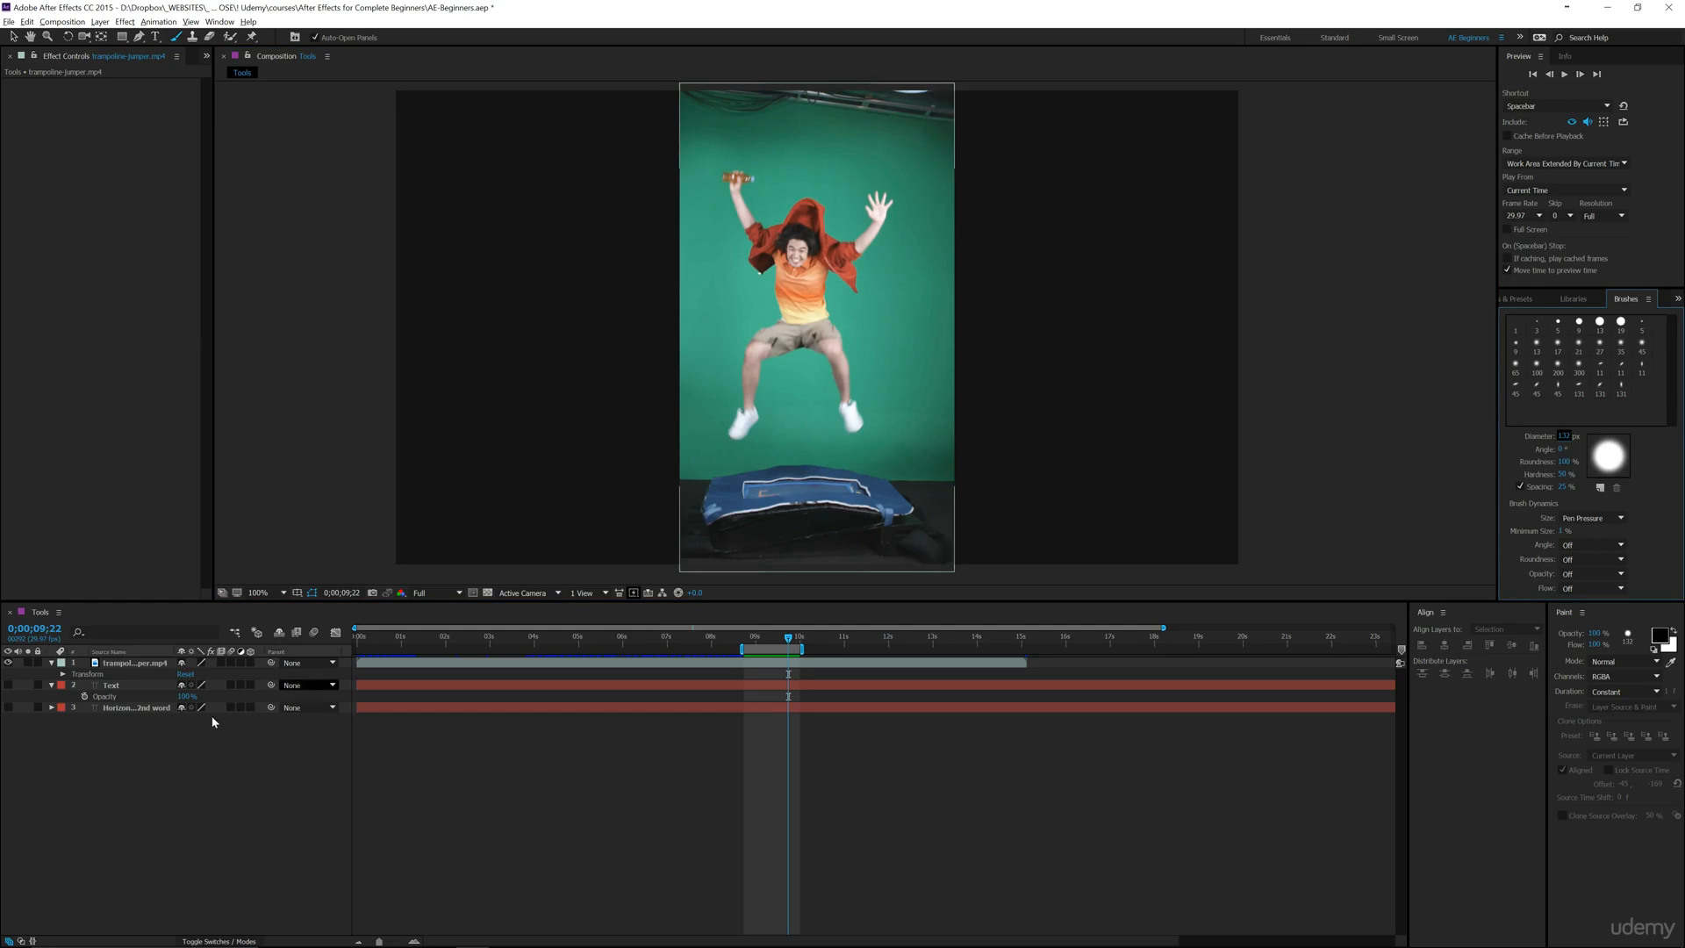
- Open the trampoline jumper footage in the Layer view and paint a thick black wavy brush stroke across the frame
{"action": "double_click", "coordinate": [748, 323]}
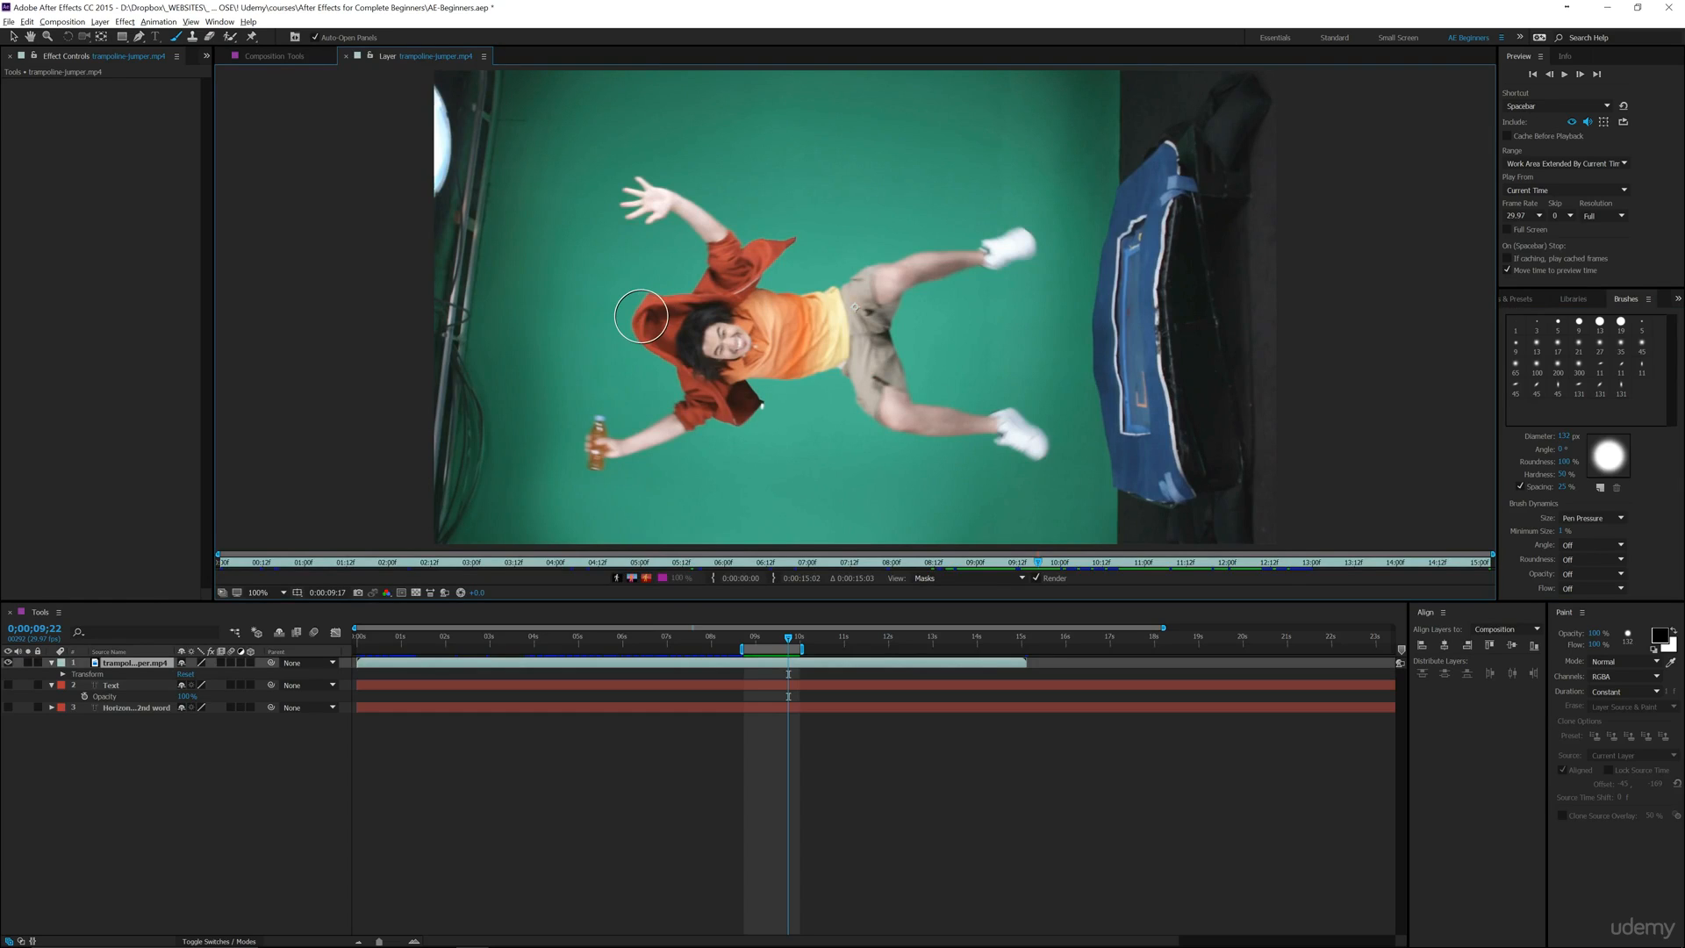
{"action": "left_click", "coordinate": [276, 58]}
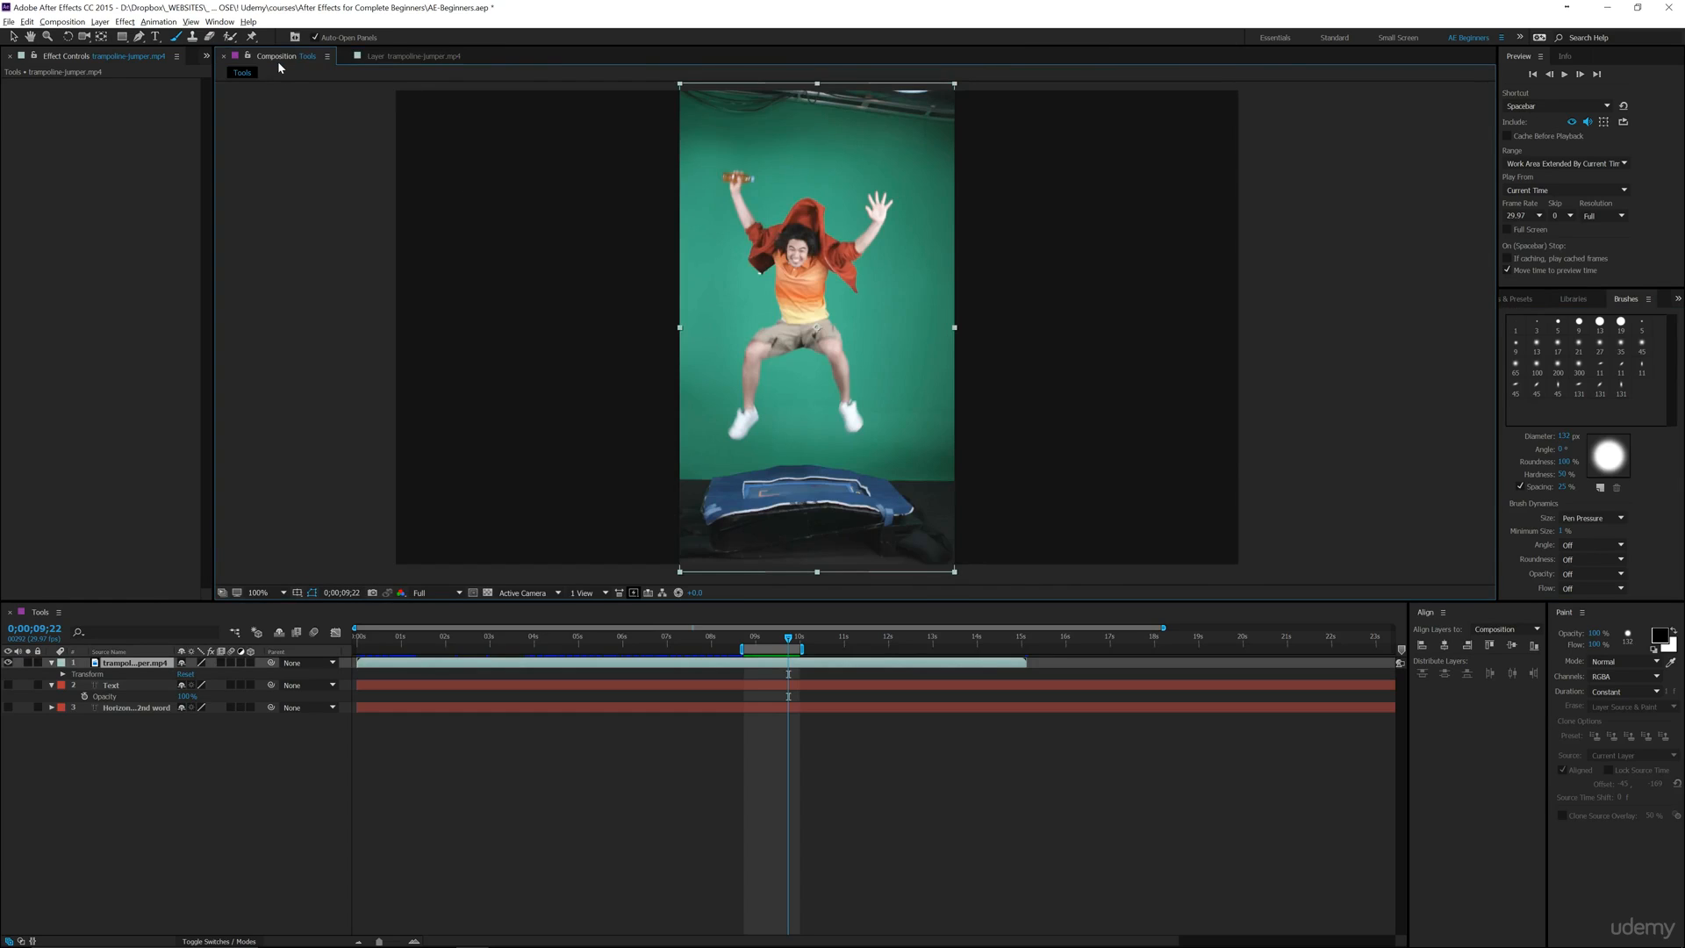
{"action": "left_click", "coordinate": [401, 54]}
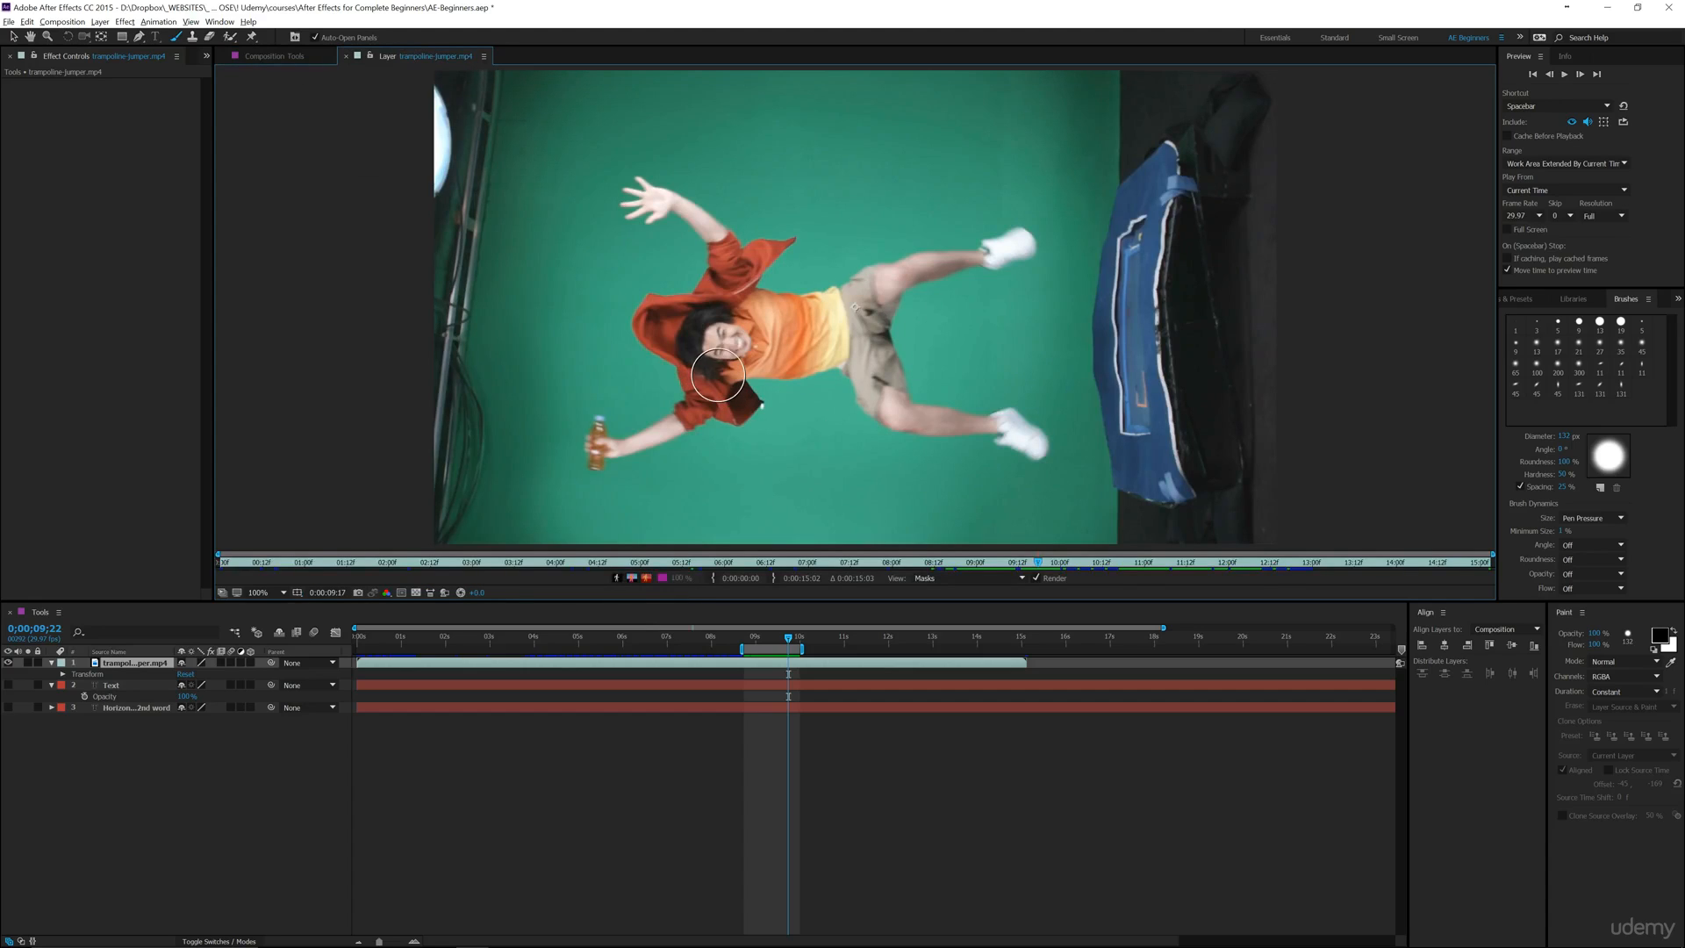
{"action": "mouse_move", "coordinate": [526, 451]}
{"action": "left_mouse_down"}
{"action": "mouse_move", "coordinate": [502, 368]}
{"action": "mouse_move", "coordinate": [549, 288]}
{"action": "mouse_move", "coordinate": [680, 374]}
{"action": "mouse_move", "coordinate": [806, 196]}
{"action": "mouse_move", "coordinate": [905, 194]}
{"action": "mouse_move", "coordinate": [925, 290]}
{"action": "mouse_move", "coordinate": [983, 304]}
{"action": "mouse_move", "coordinate": [1051, 246]}
{"action": "mouse_move", "coordinate": [1110, 268]}
{"action": "mouse_move", "coordinate": [1139, 387]}
{"action": "mouse_move", "coordinate": [1177, 428]}
{"action": "left_mouse_up"}
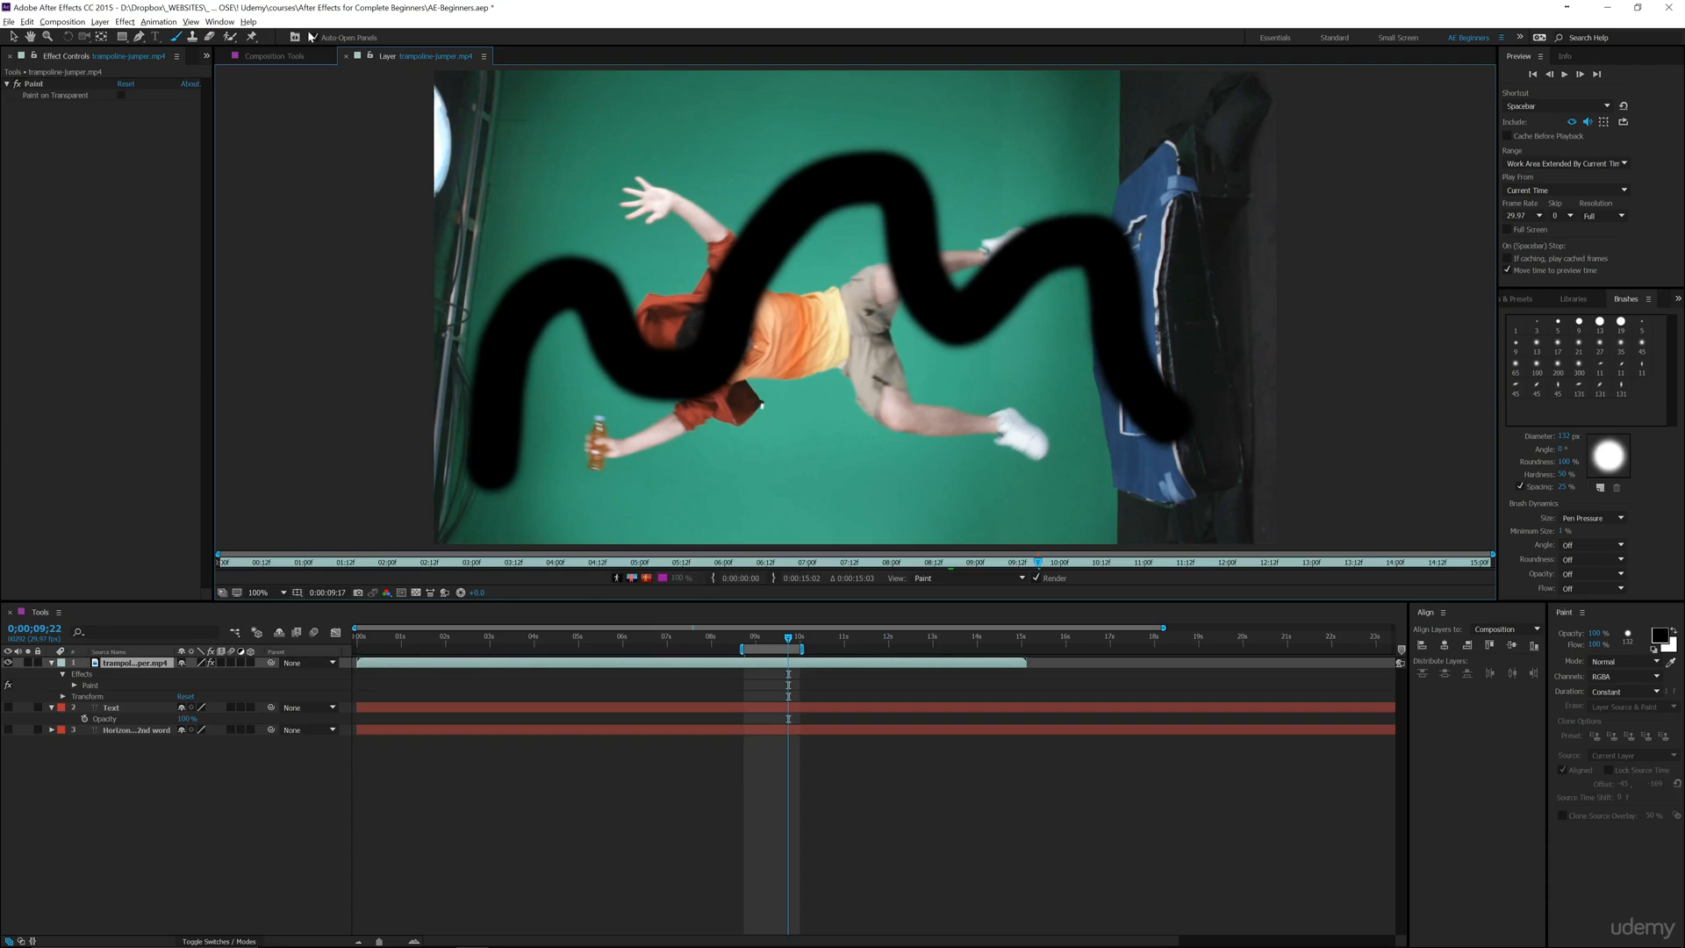
{"action": "left_click", "coordinate": [274, 56]}
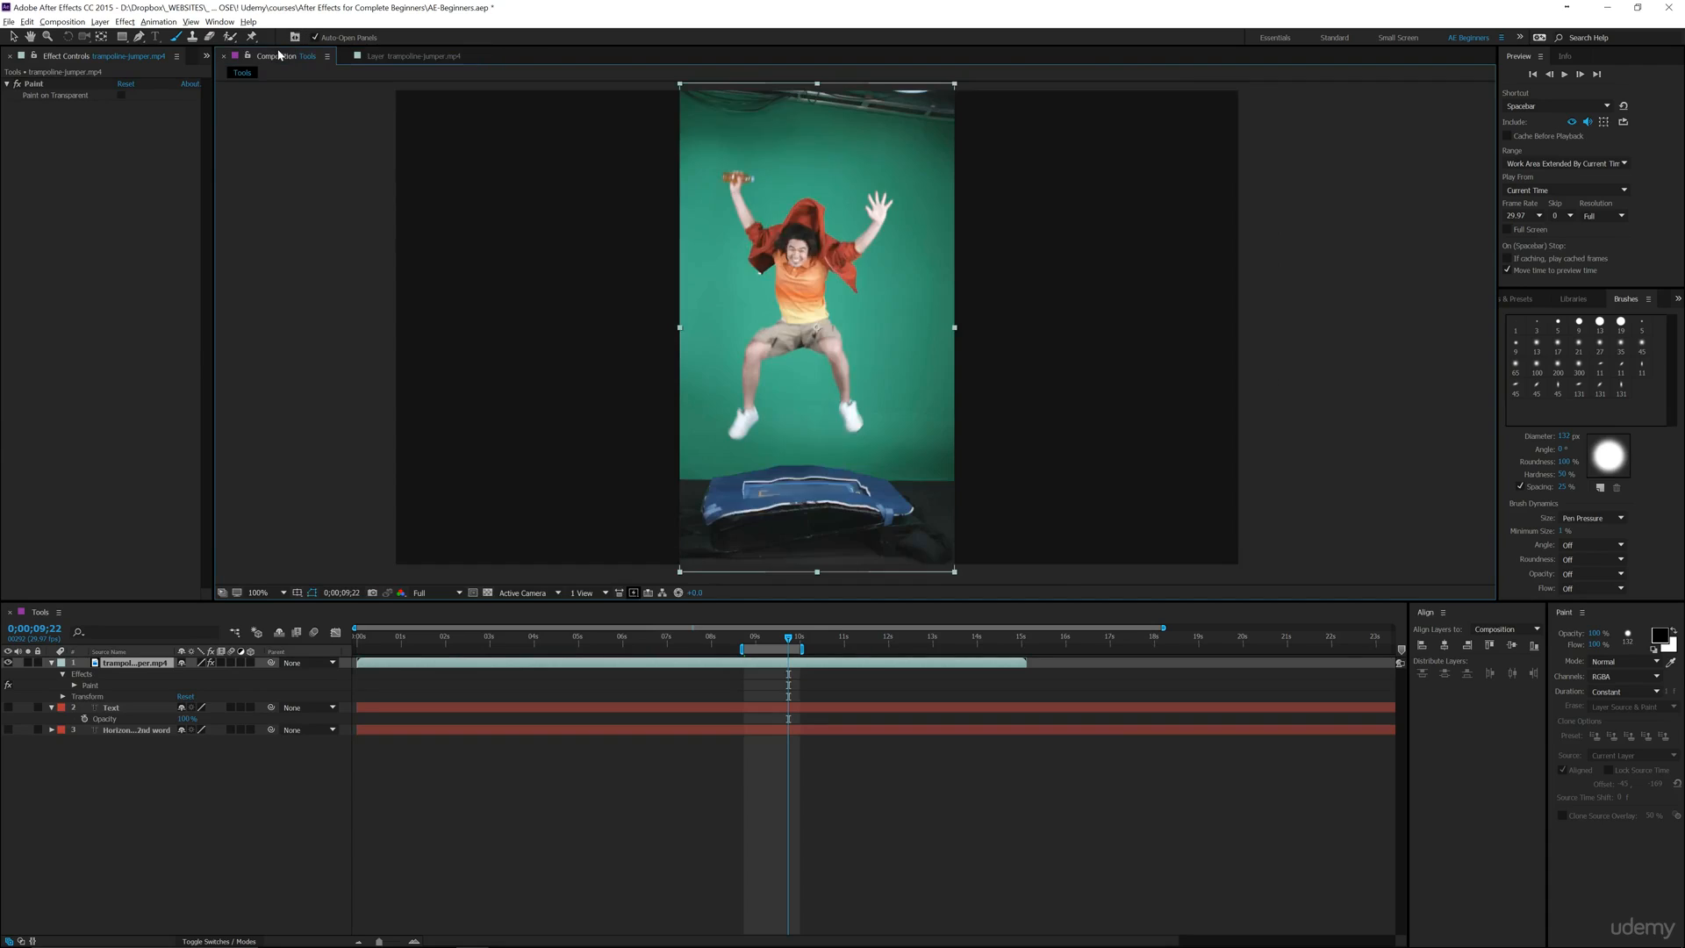
{"action": "left_click", "coordinate": [412, 55]}
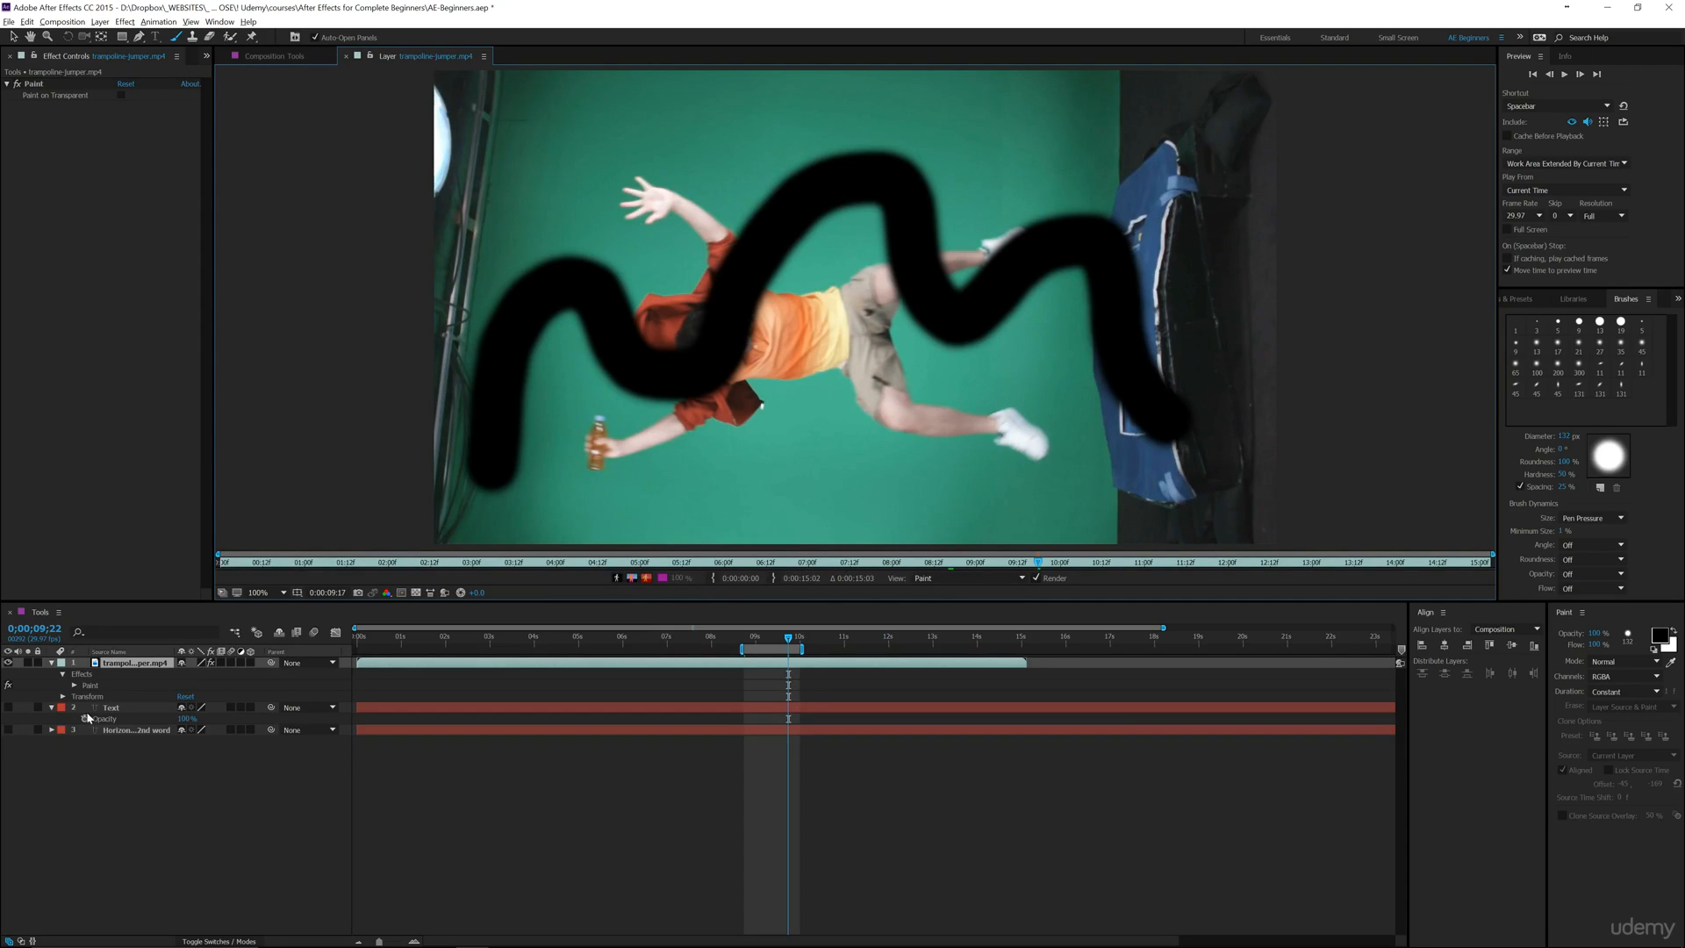
- Expand the Paint effect of the trampoline jumper layer down to the stroke options of Brush 1
{"action": "left_click_drag", "start_coordinate": [791, 635], "coordinate": [750, 648]}
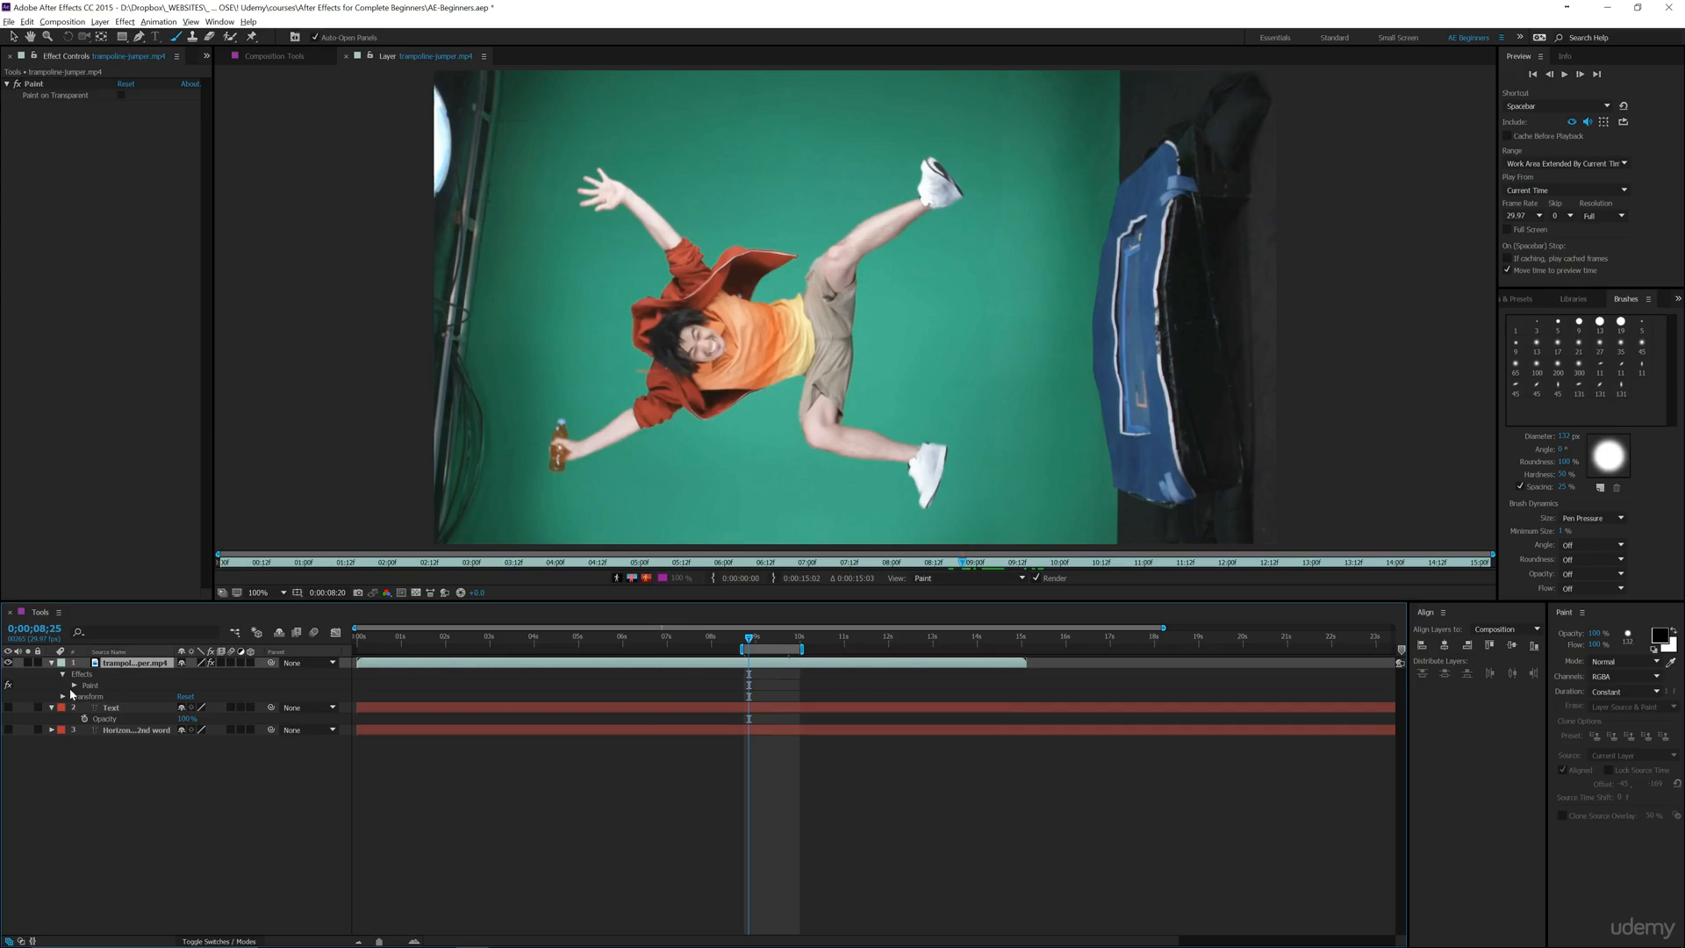
{"action": "left_click", "coordinate": [73, 687]}
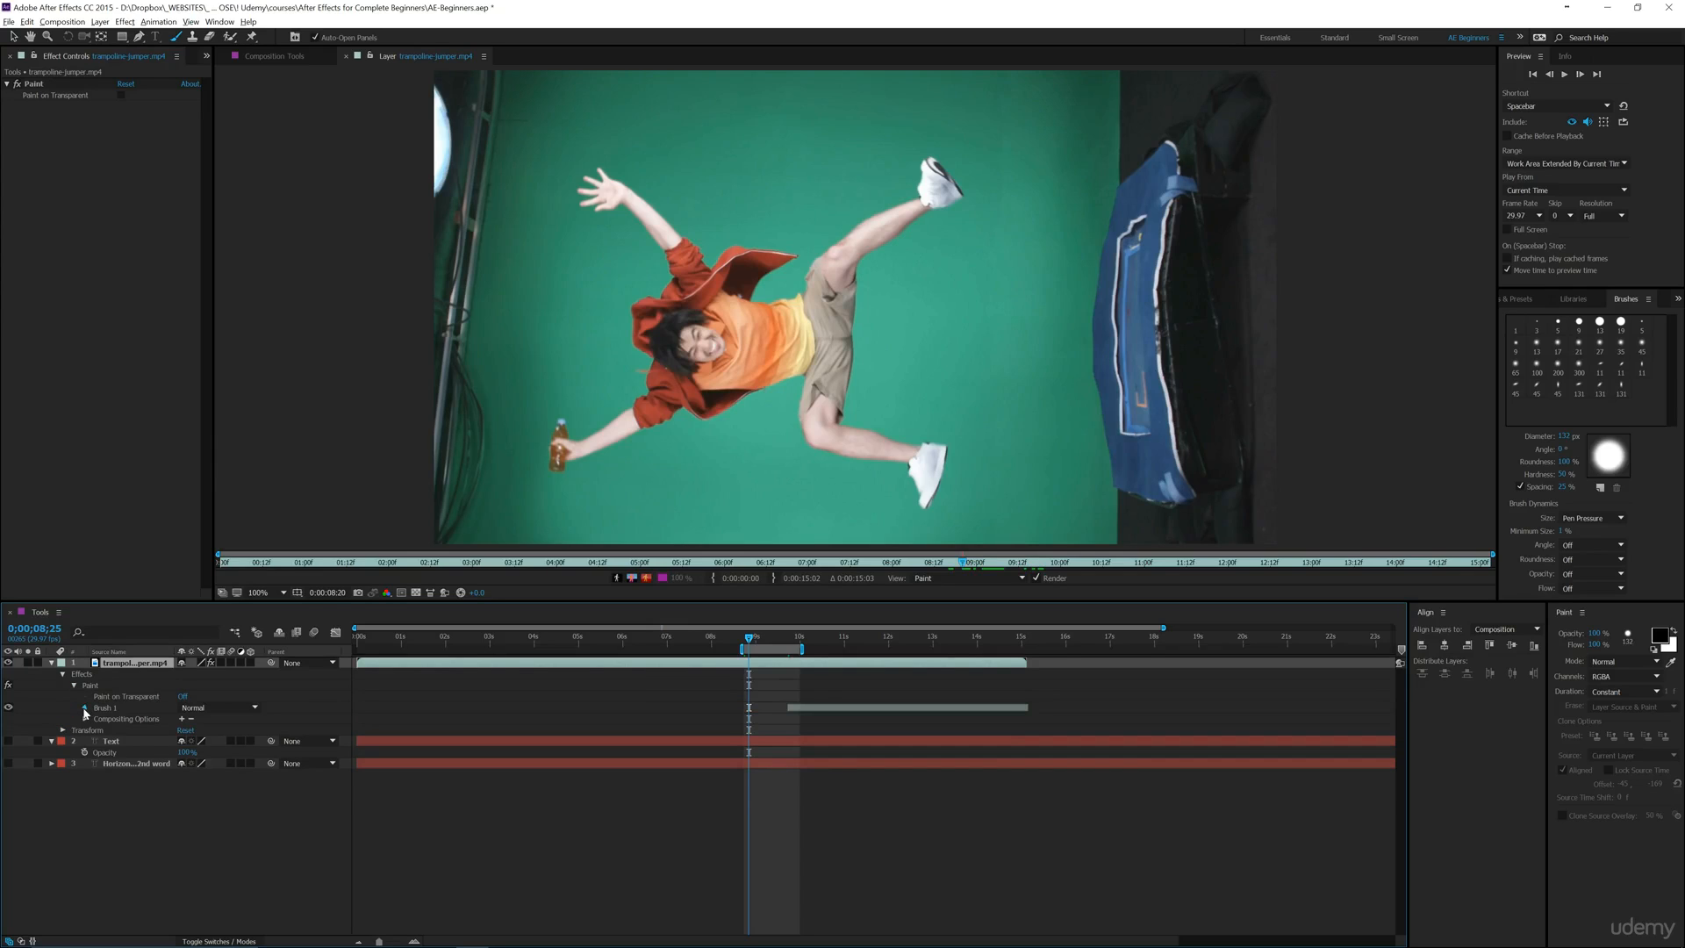
{"action": "left_click", "coordinate": [84, 708]}
{"action": "left_click", "coordinate": [98, 731]}
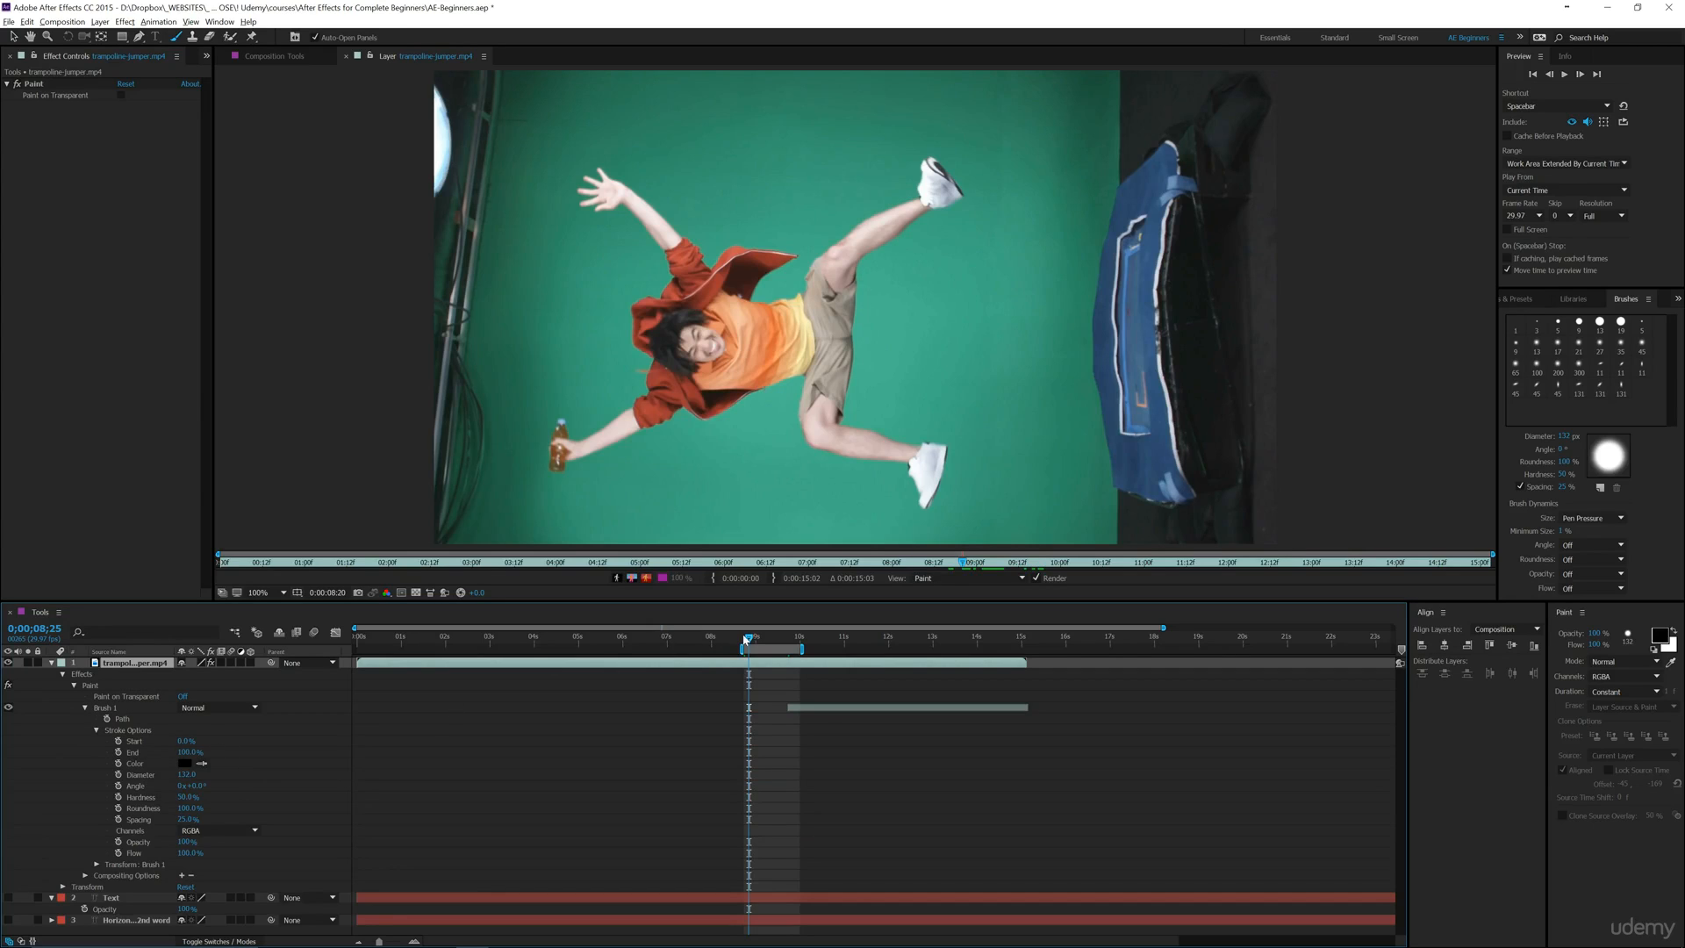
- Shift the Brush 1 stroke earlier on the timeline so that it starts at about 0;00;08;22
{"action": "left_click_drag", "start_coordinate": [745, 638], "coordinate": [740, 638]}
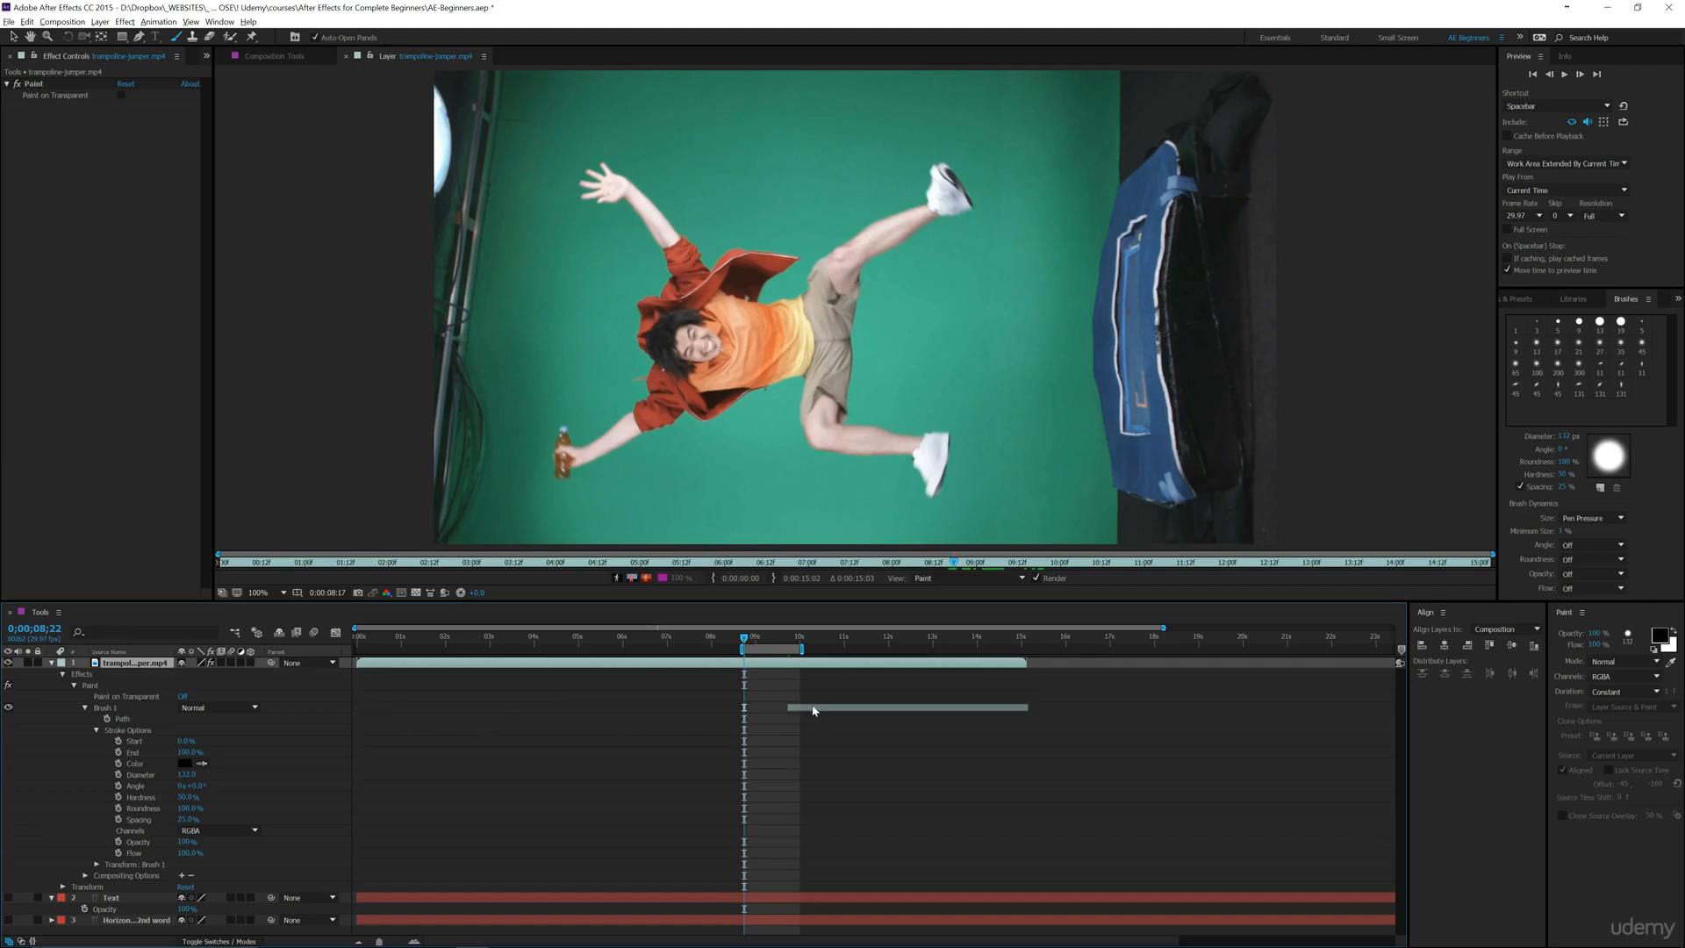
{"action": "left_click_drag", "start_coordinate": [813, 709], "coordinate": [782, 711]}
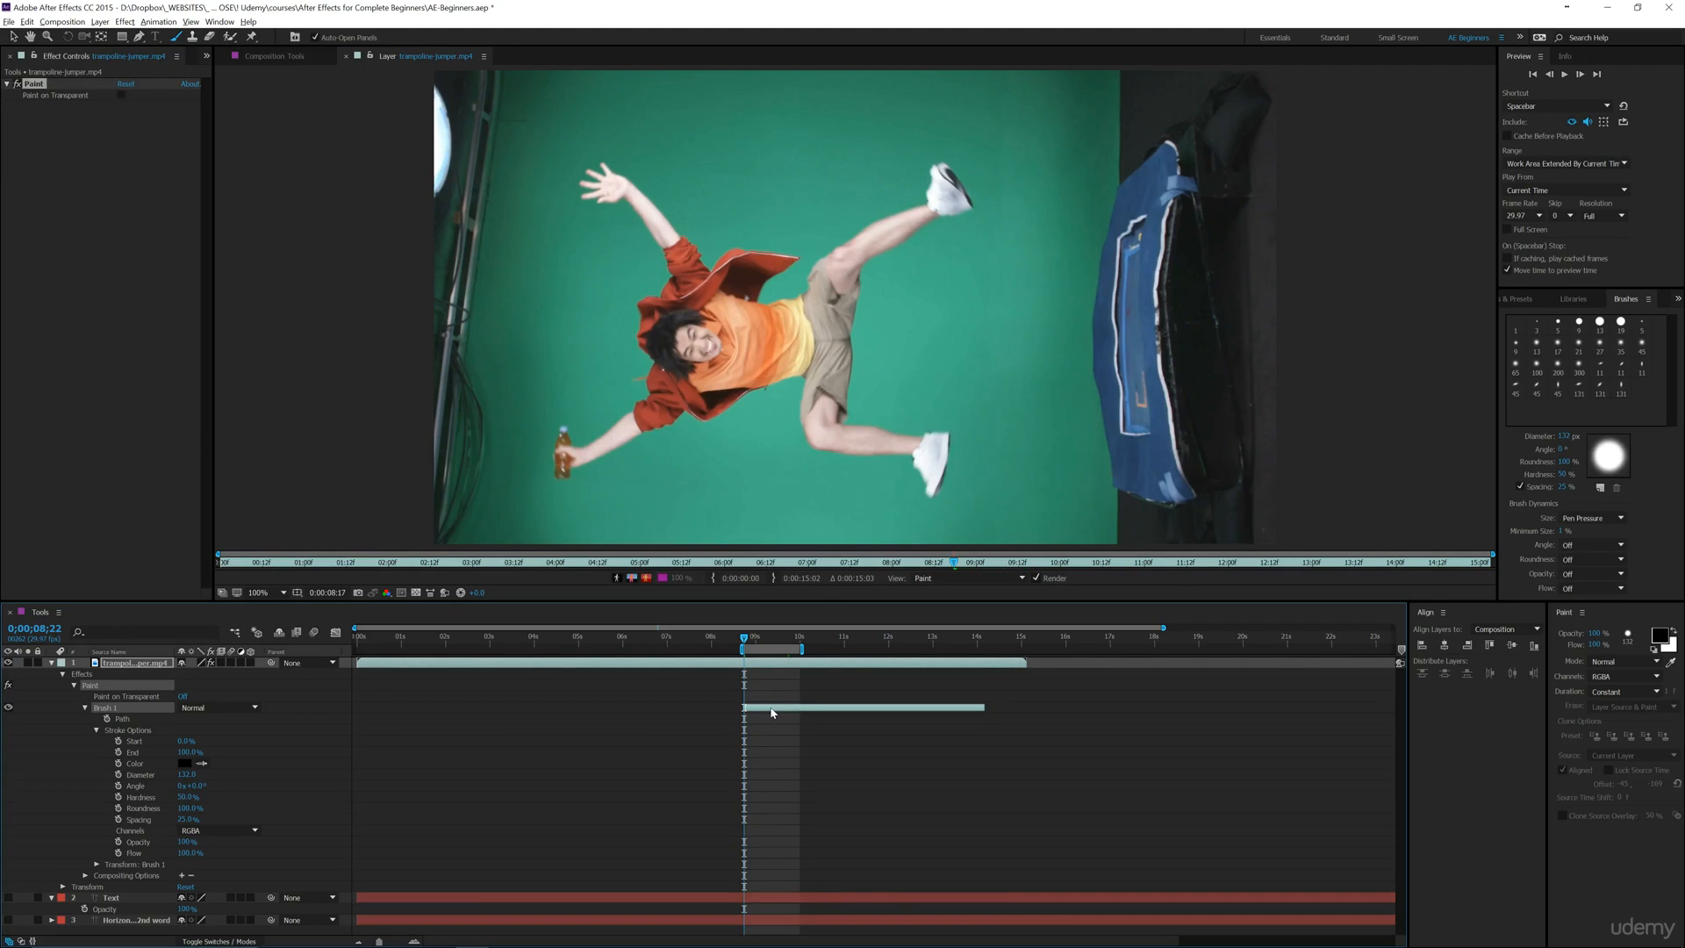
{"action": "mouse_move", "coordinate": [745, 648]}
{"action": "left_mouse_down"}
{"action": "mouse_move", "coordinate": [760, 647]}
{"action": "mouse_move", "coordinate": [745, 646]}
{"action": "left_mouse_up"}
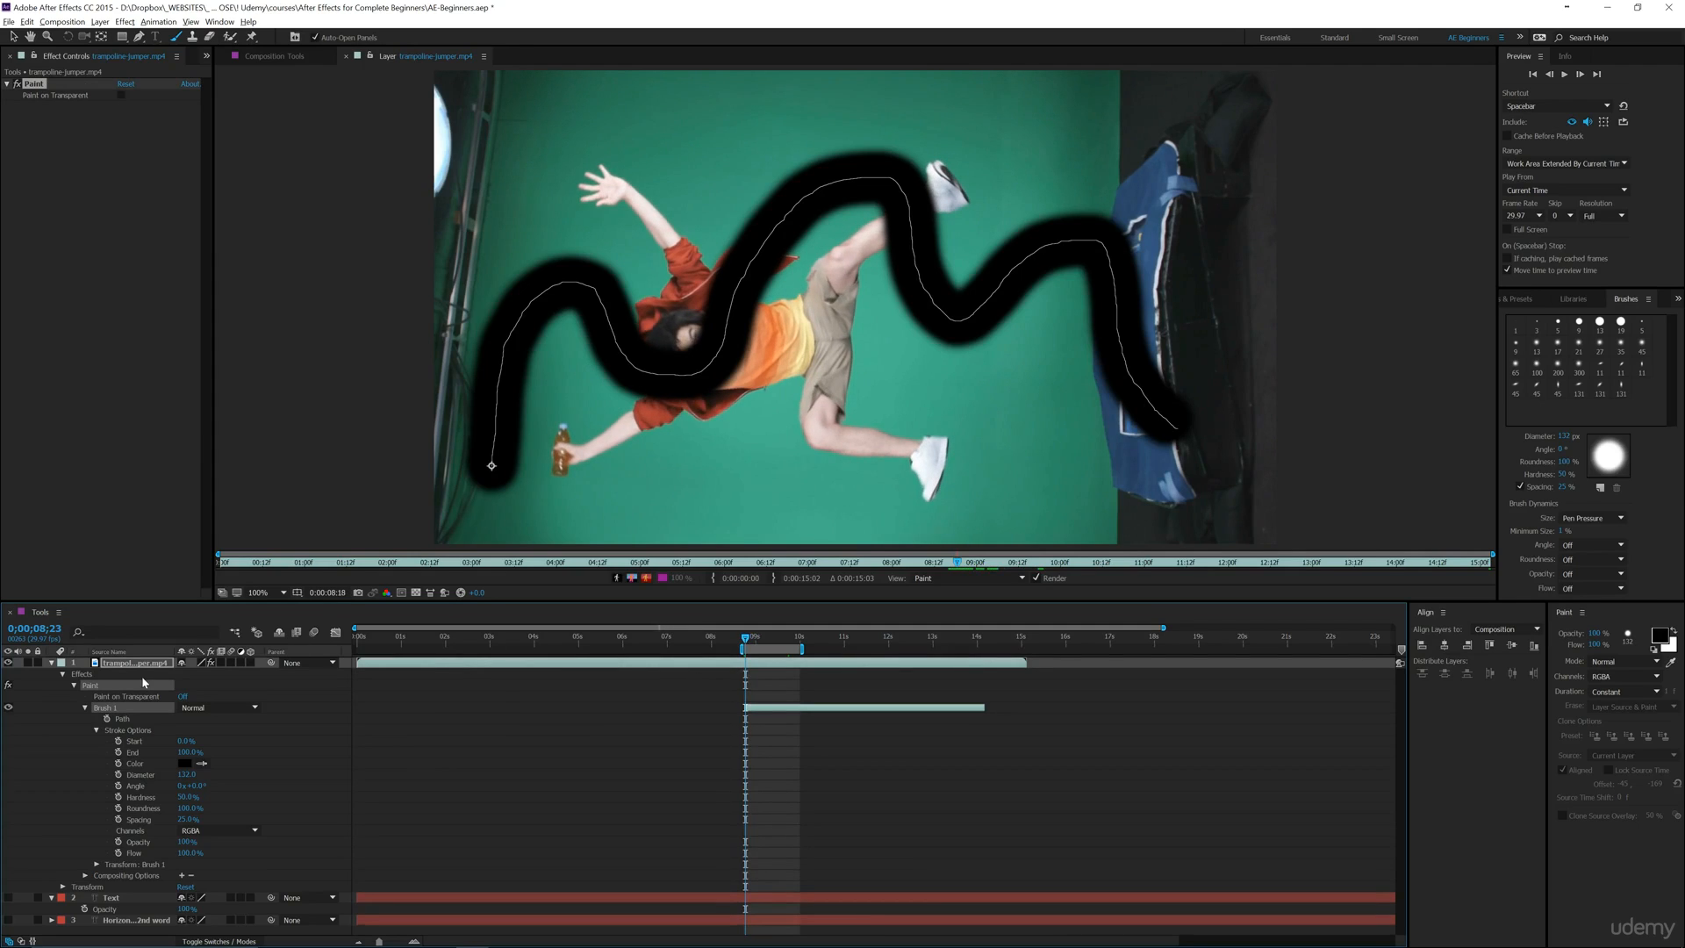
- Keyframe the End value of Brush 1 from 0% at 0;00;08;23 to 100% at 0;00;09;13
{"action": "left_click", "coordinate": [119, 752]}
{"action": "left_click_drag", "start_coordinate": [747, 640], "coordinate": [775, 639]}
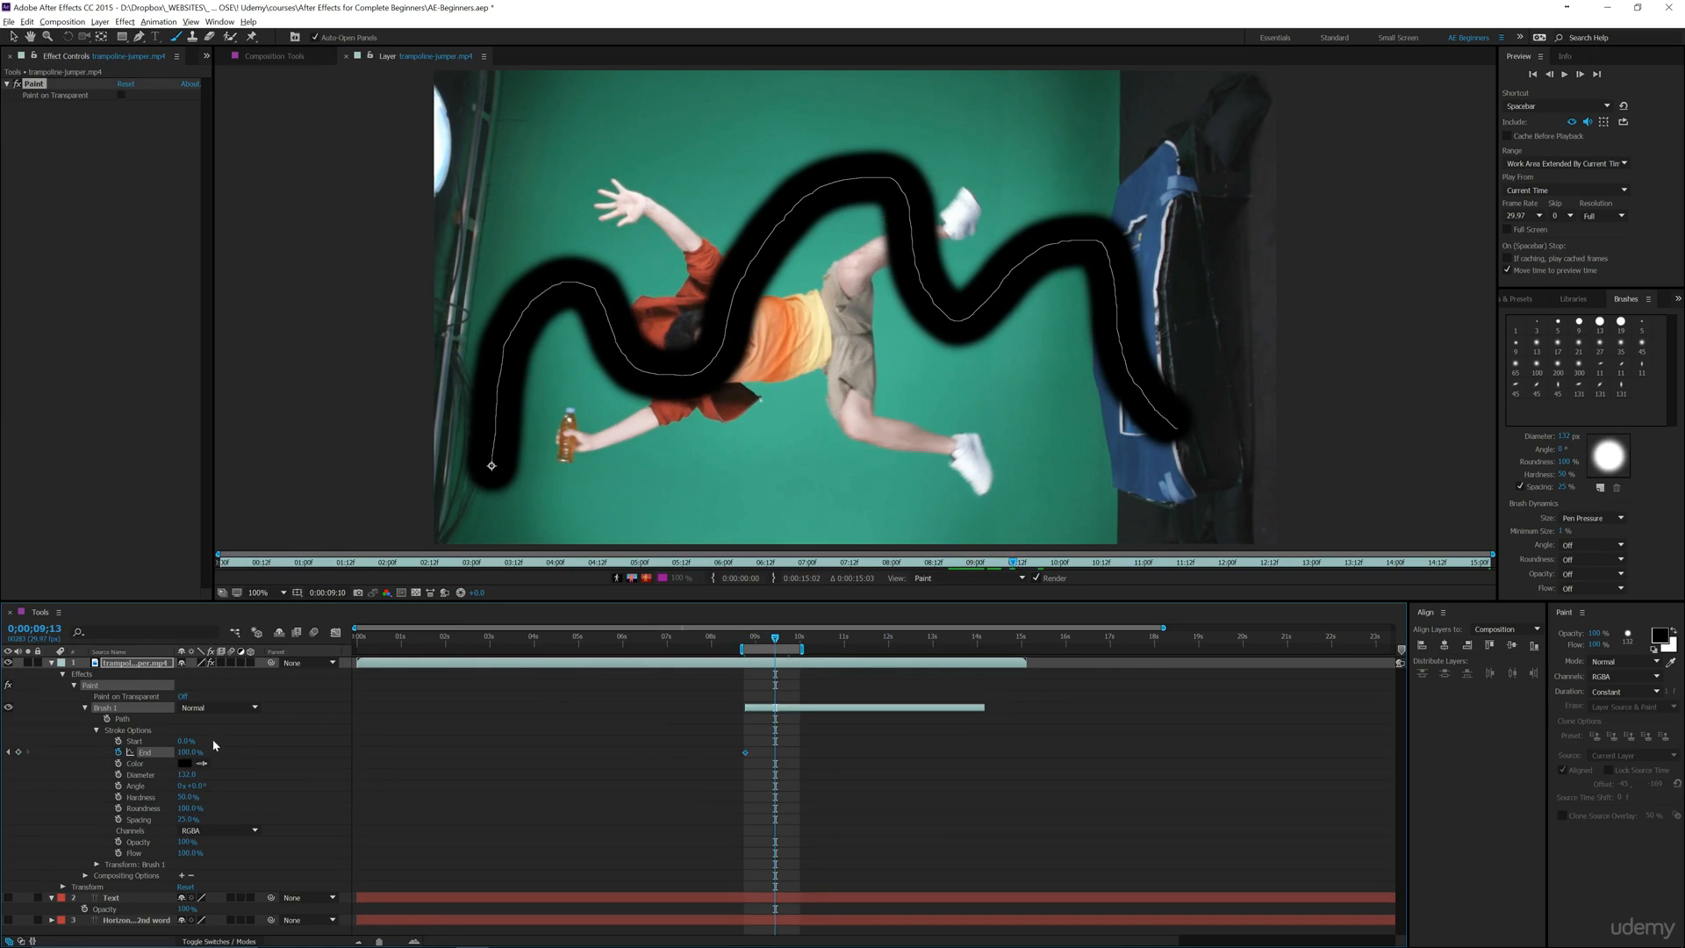
{"action": "left_click", "coordinate": [18, 752]}
{"action": "left_click_drag", "start_coordinate": [777, 642], "coordinate": [749, 650]}
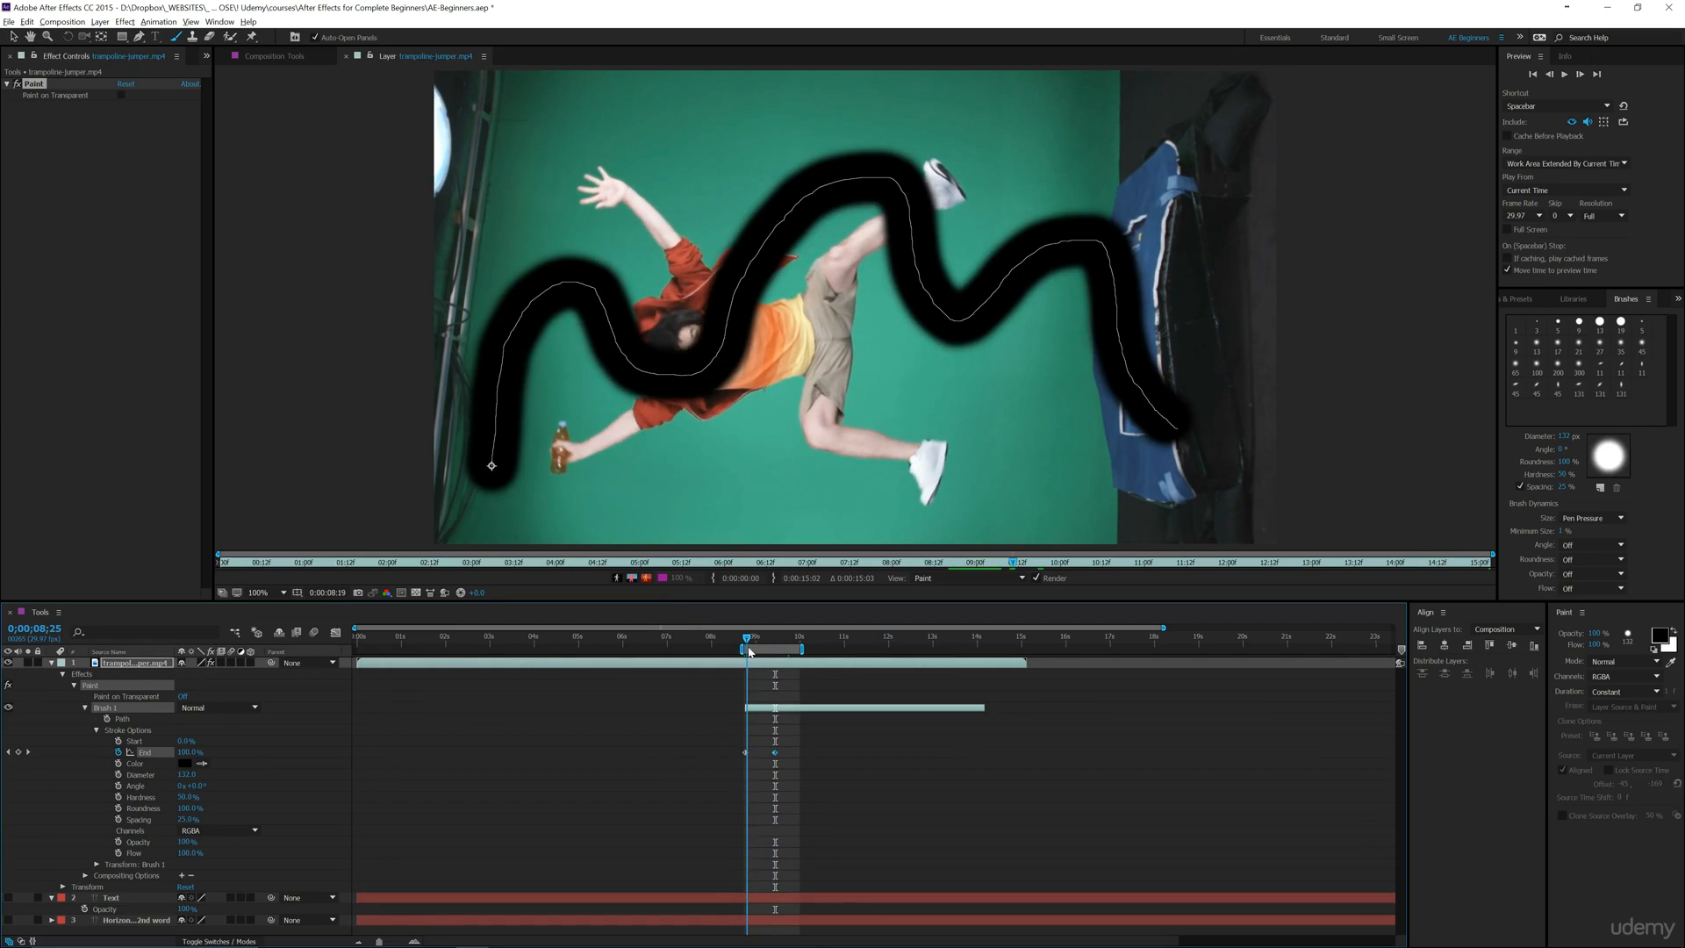
{"action": "key", "text": "j"}
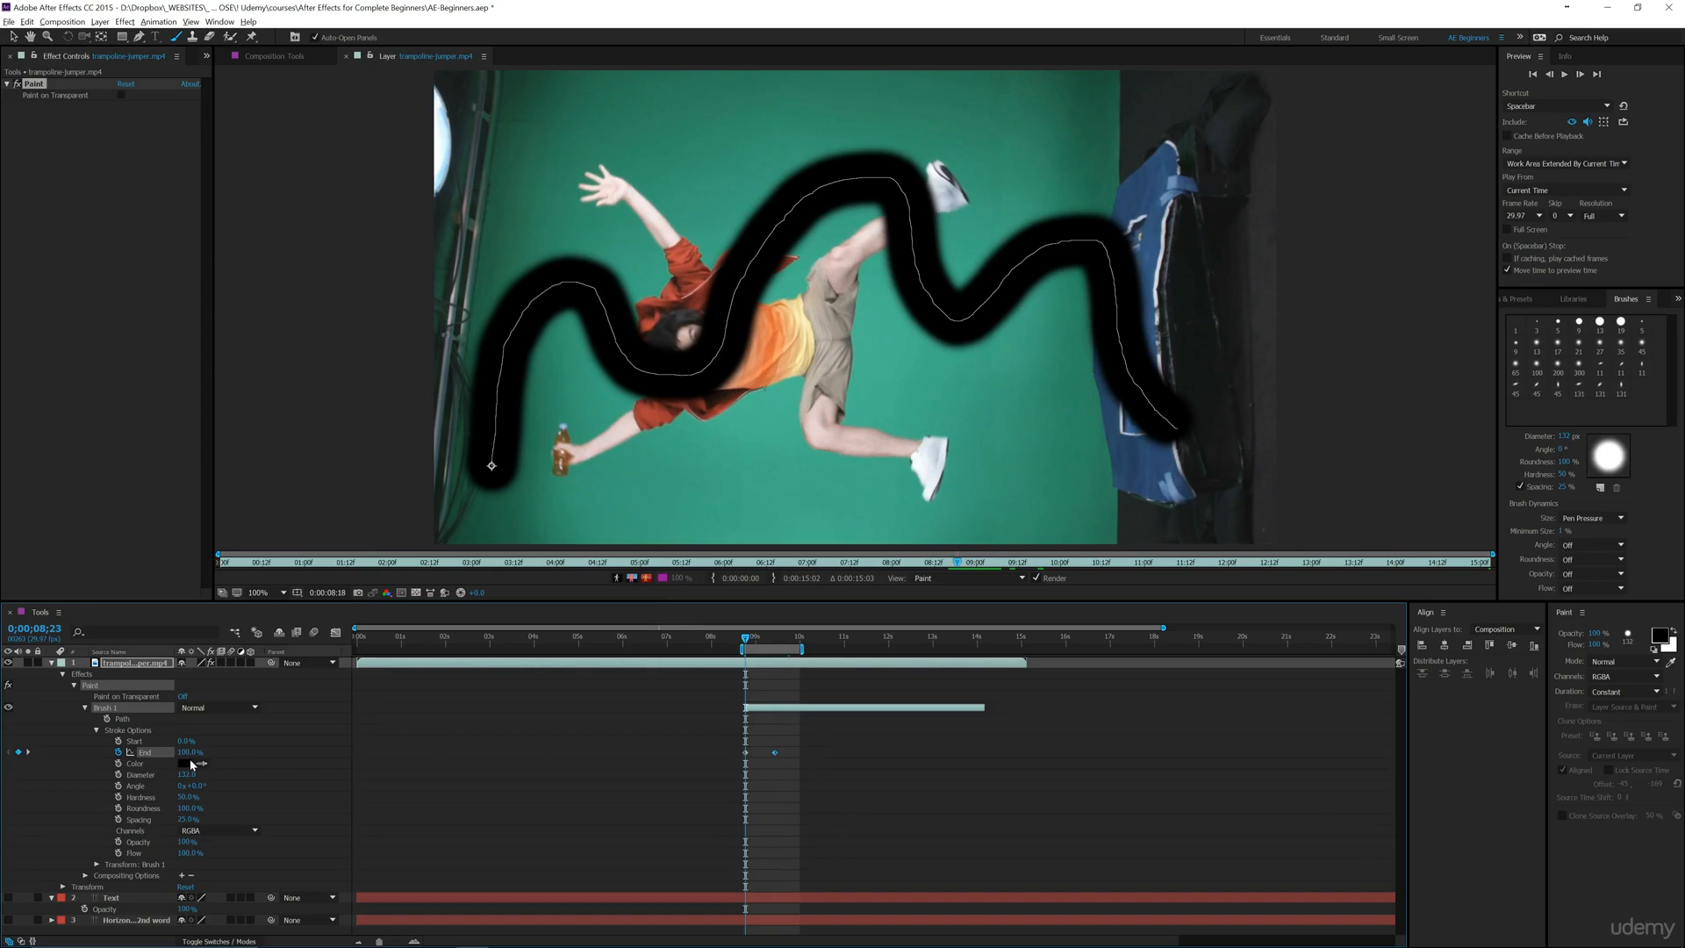
{"action": "left_click_drag", "start_coordinate": [189, 757], "coordinate": [102, 762]}
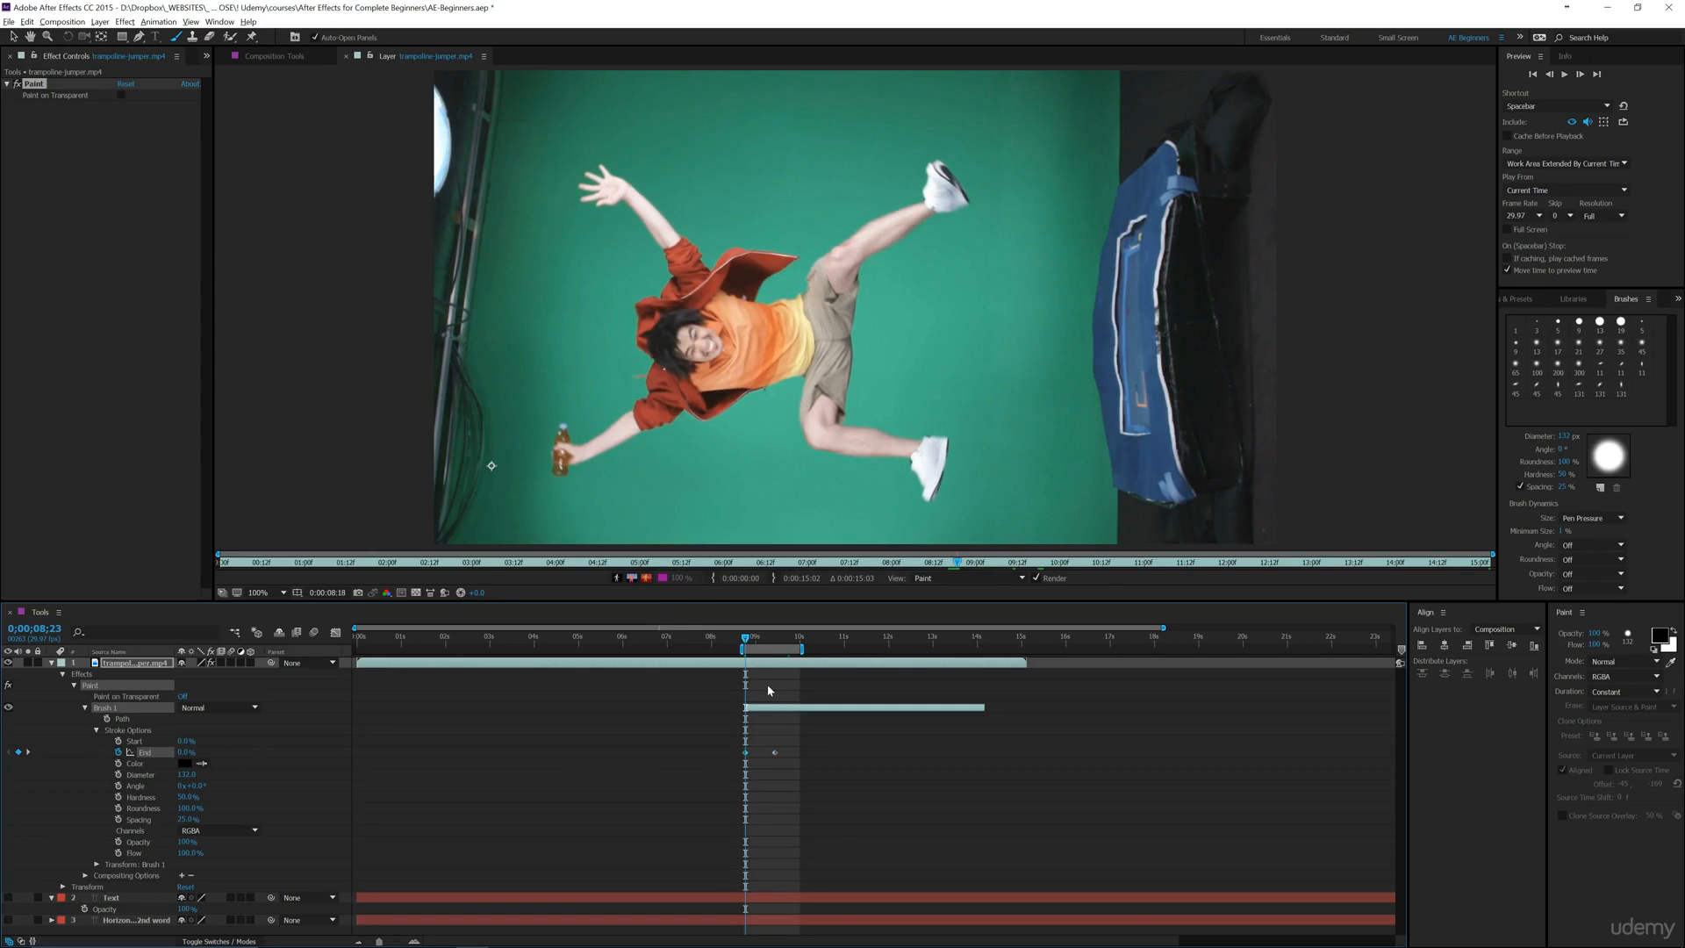
- Play back the animated brush stroke in the Layer view from near its start
{"action": "key", "text": "space"}
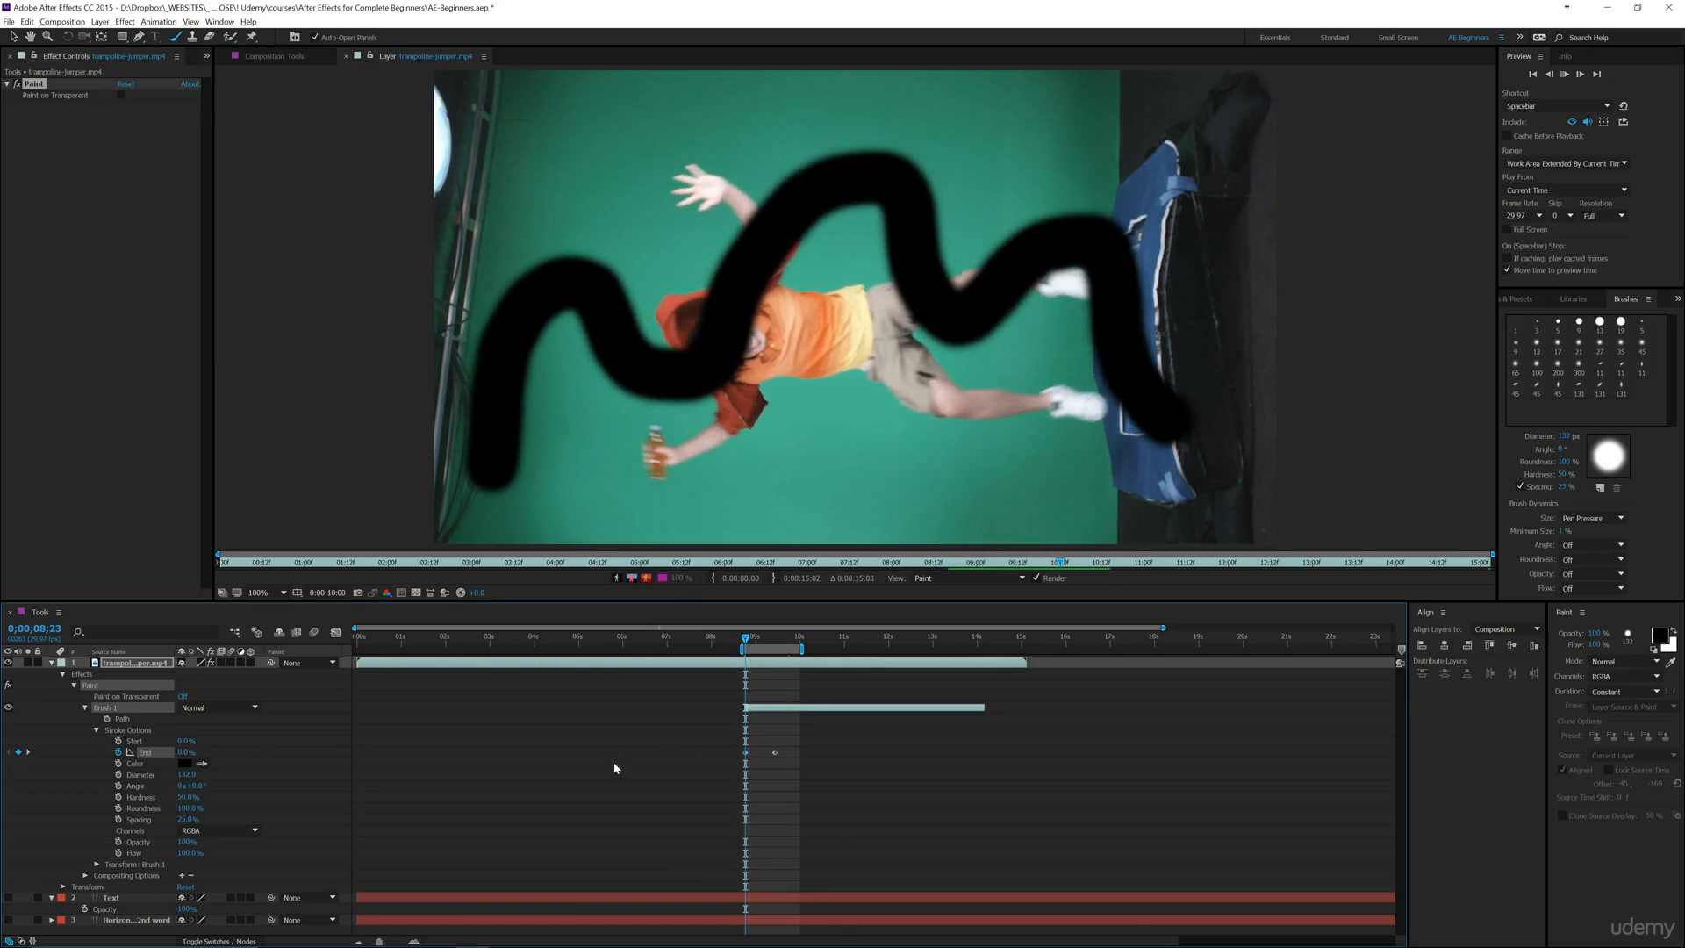
{"action": "key", "text": "space"}
{"action": "left_click_drag", "start_coordinate": [813, 641], "coordinate": [753, 652]}
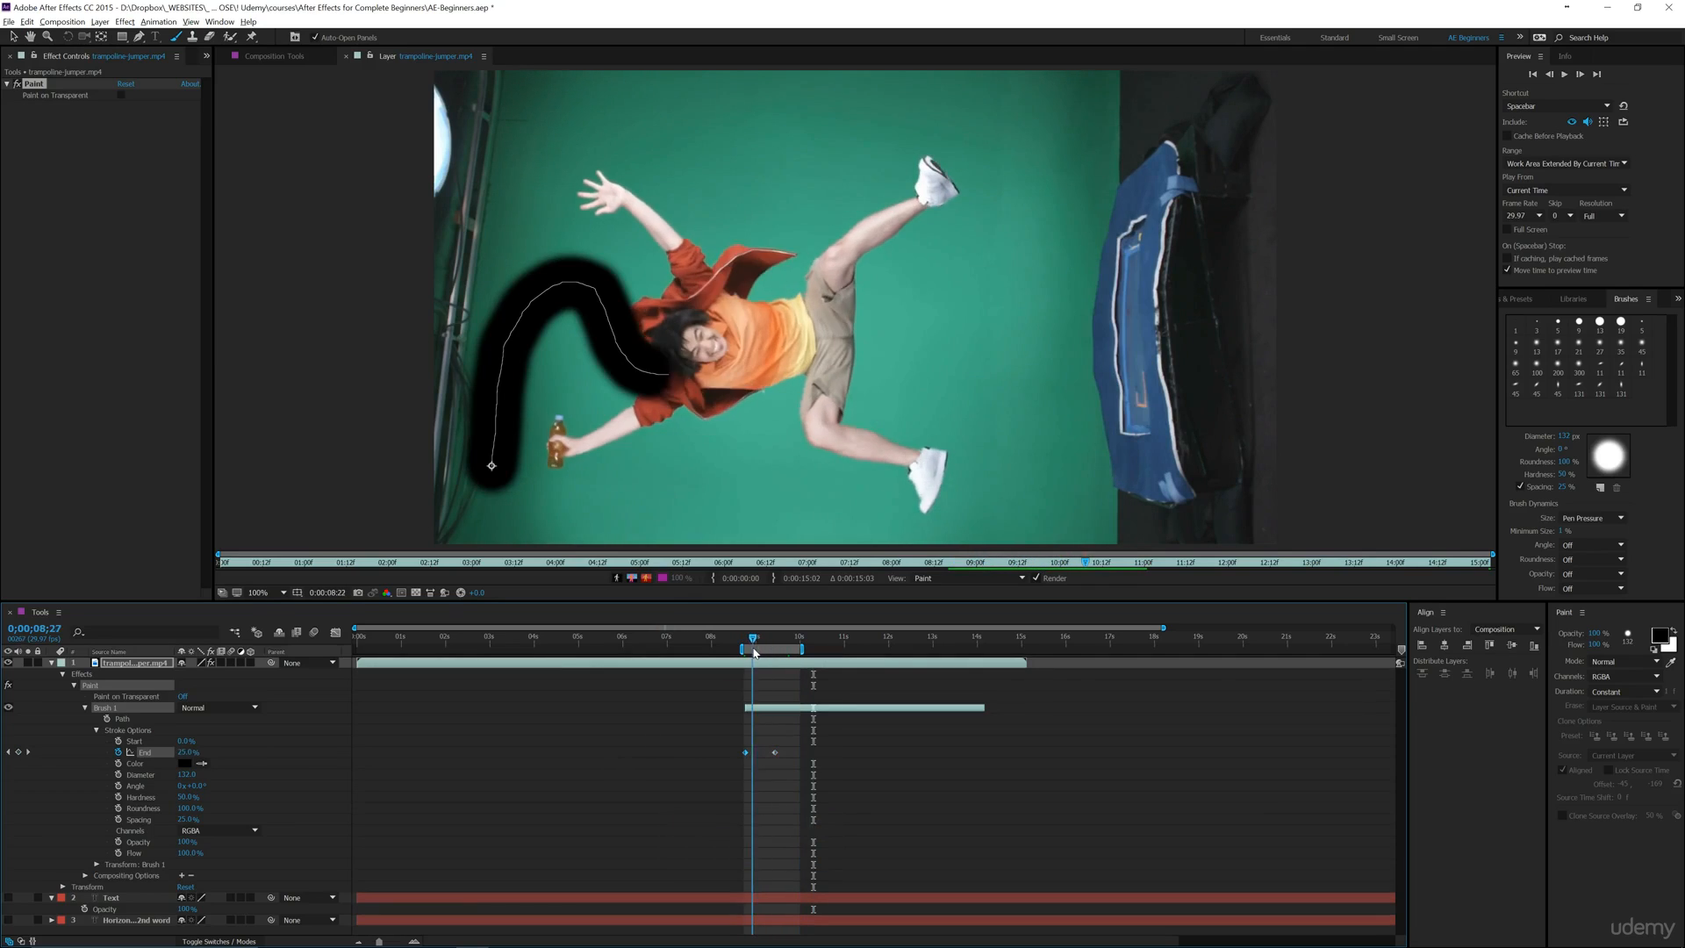
{"action": "key", "text": "space"}
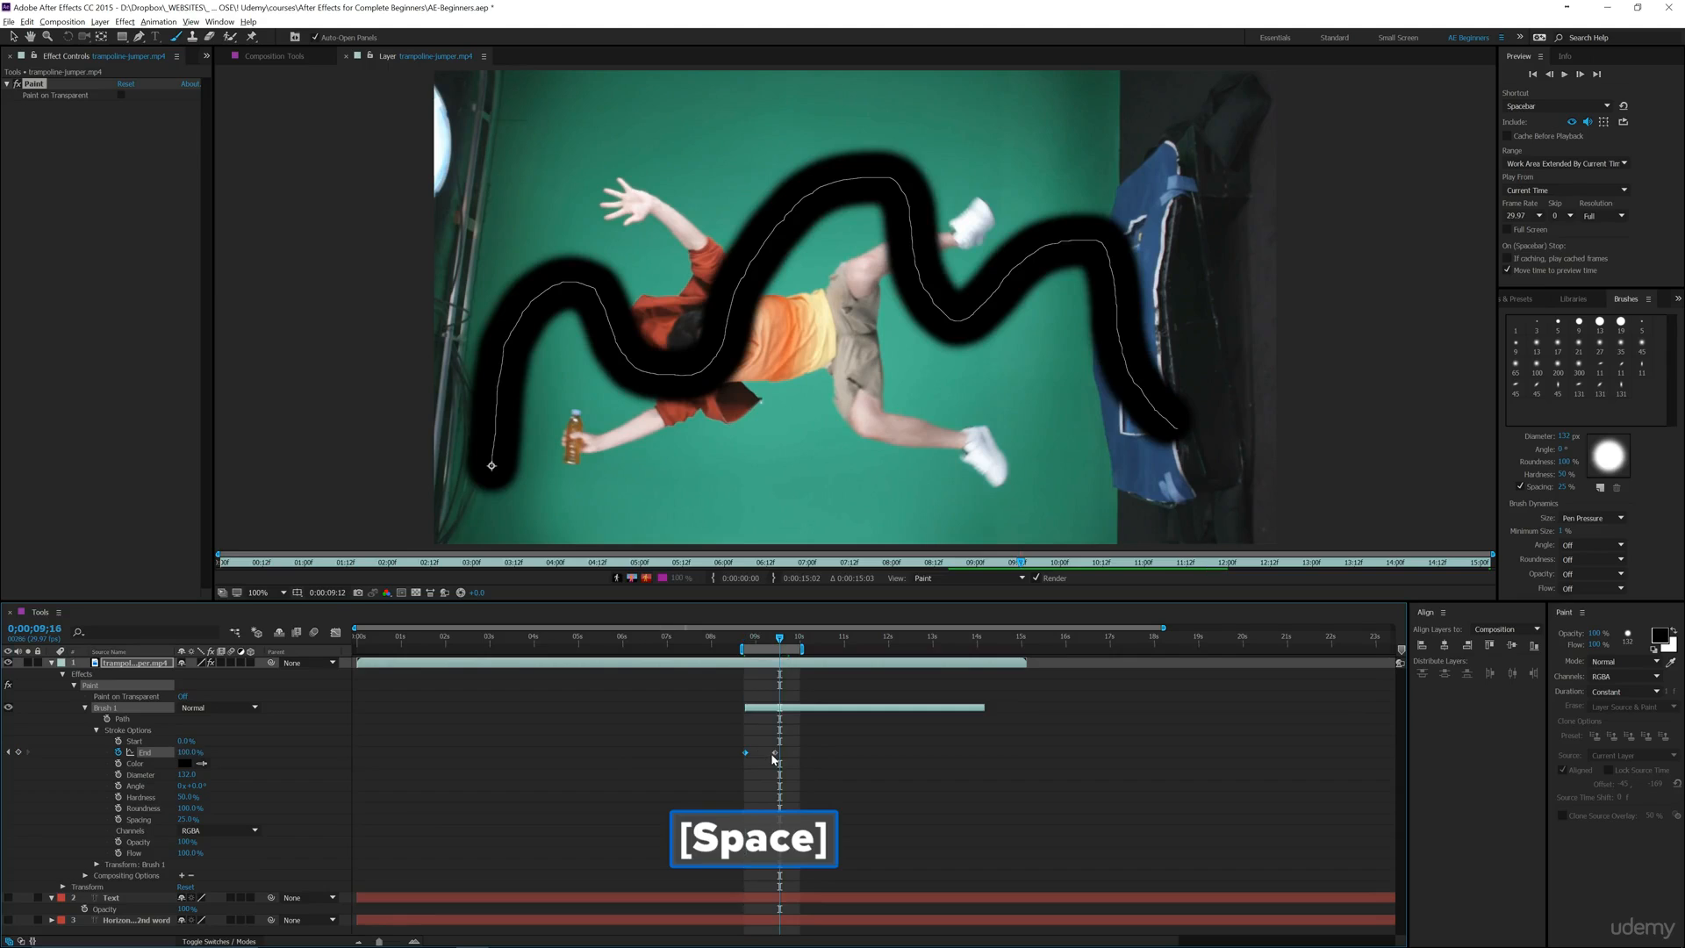
- Set the End keyframe of Brush 1 at 0;00;09;13 to 50%
{"action": "key", "text": "j"}
{"action": "left_click", "coordinate": [187, 752]}
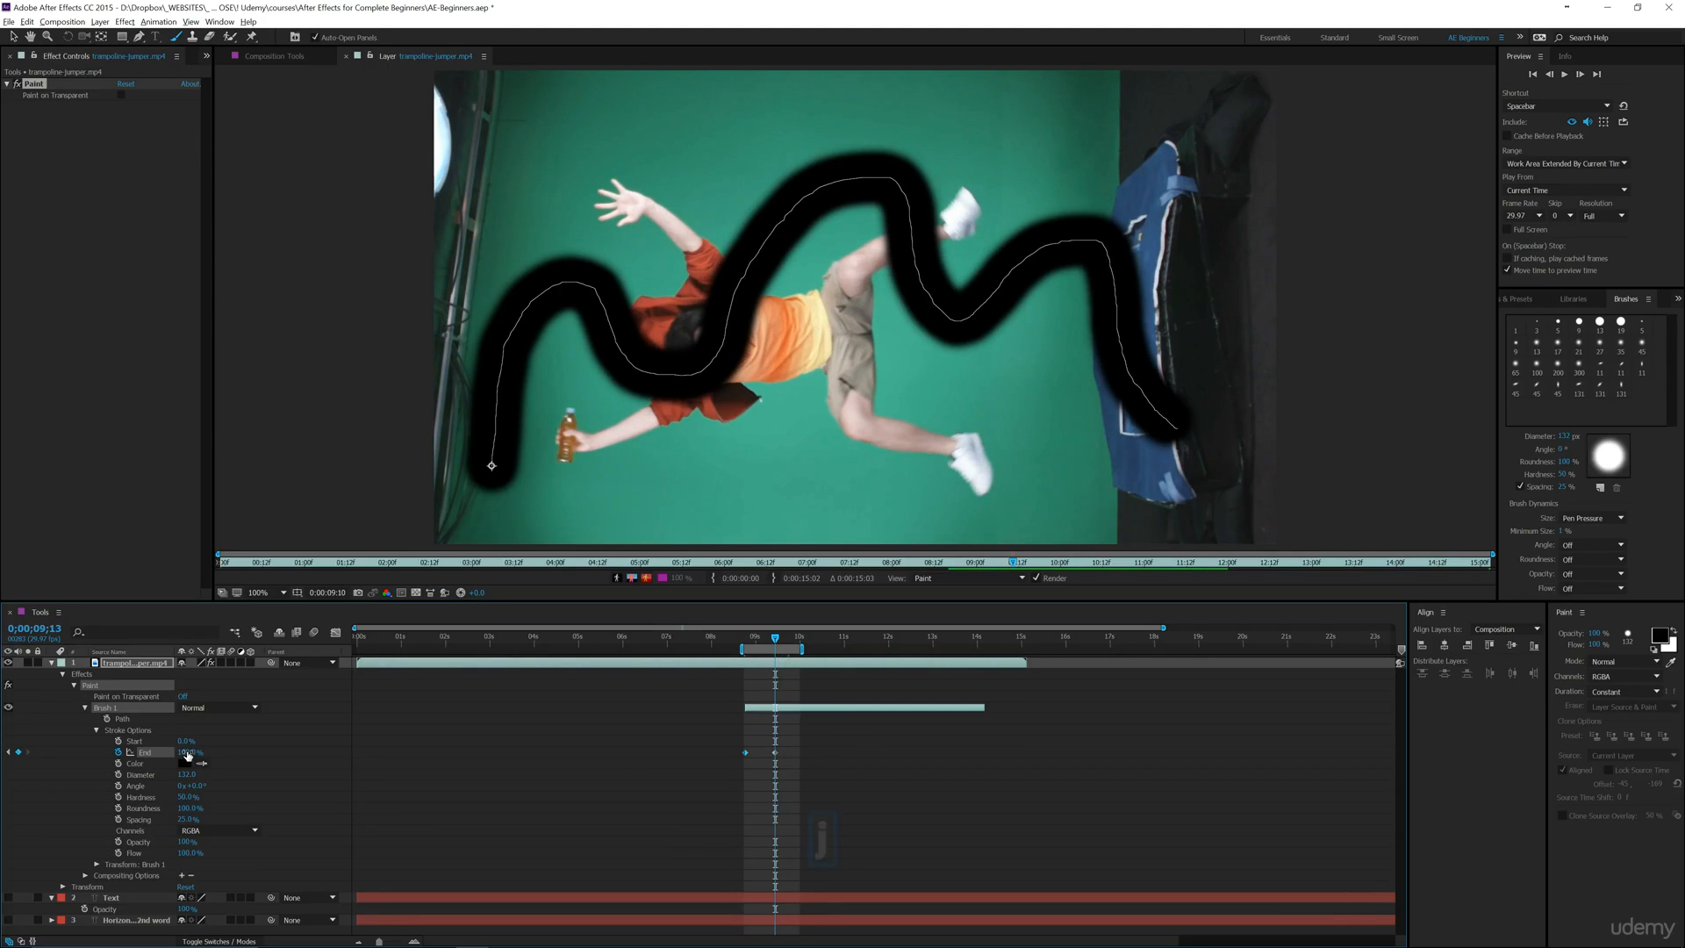
{"action": "type", "text": "50"}
{"action": "key", "text": "Return"}
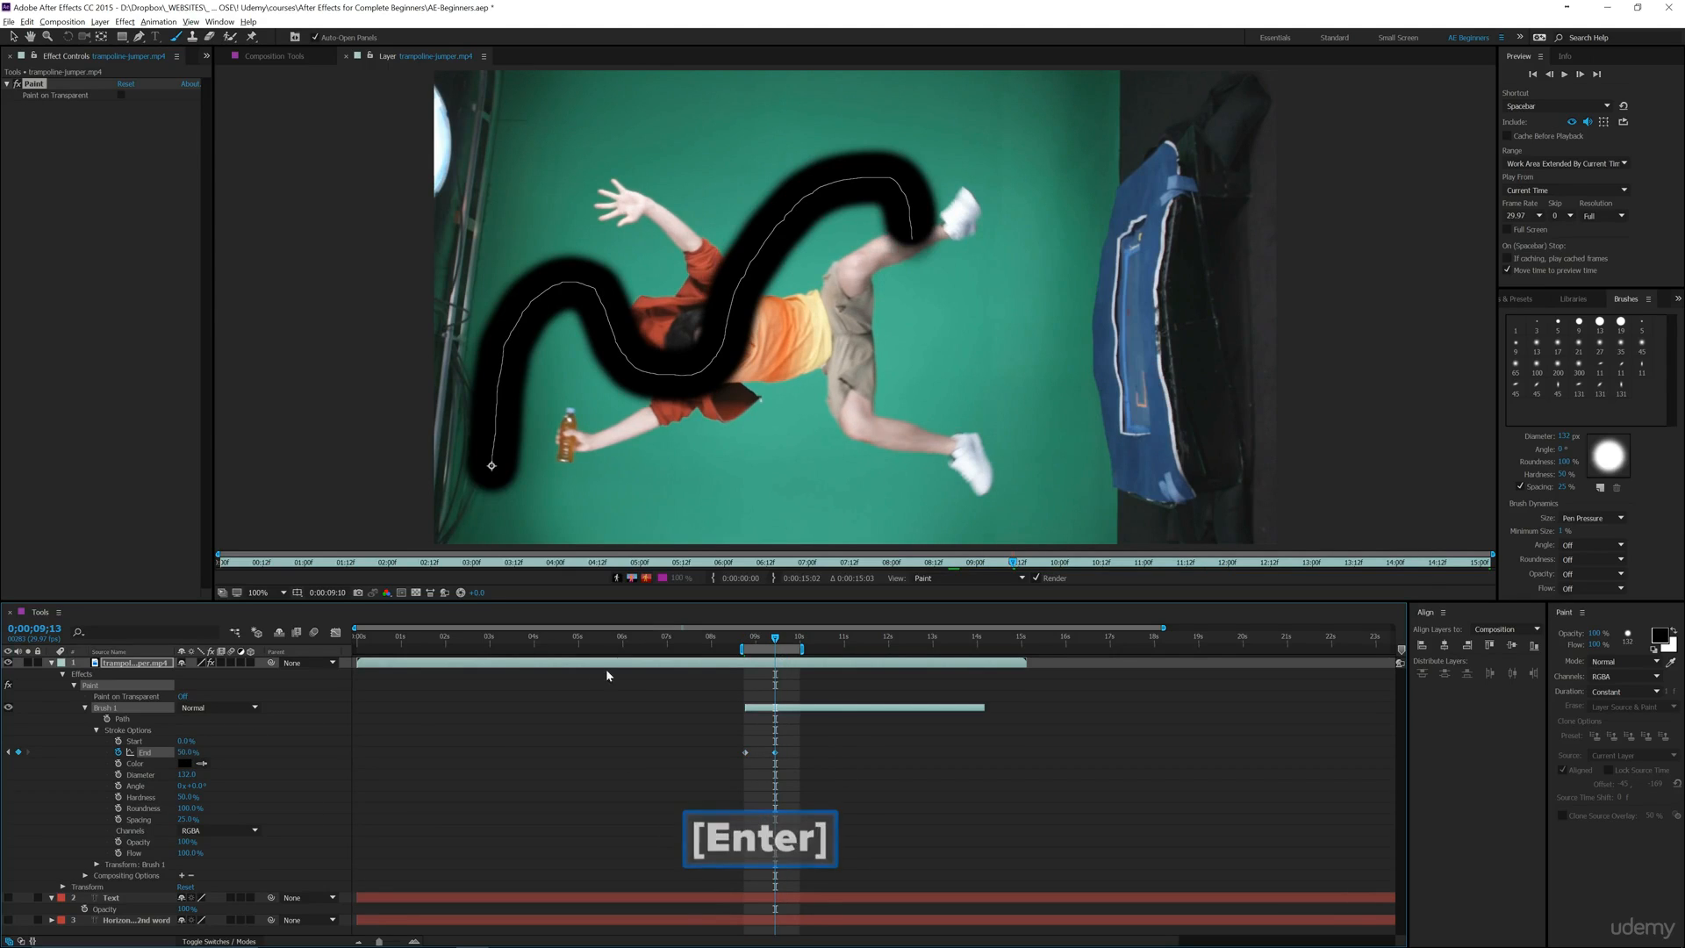
- Play back the shortened stroke animation from its start in both the Layer view and the Composition view
{"action": "left_click_drag", "start_coordinate": [777, 643], "coordinate": [746, 649]}
{"action": "key", "text": "space"}
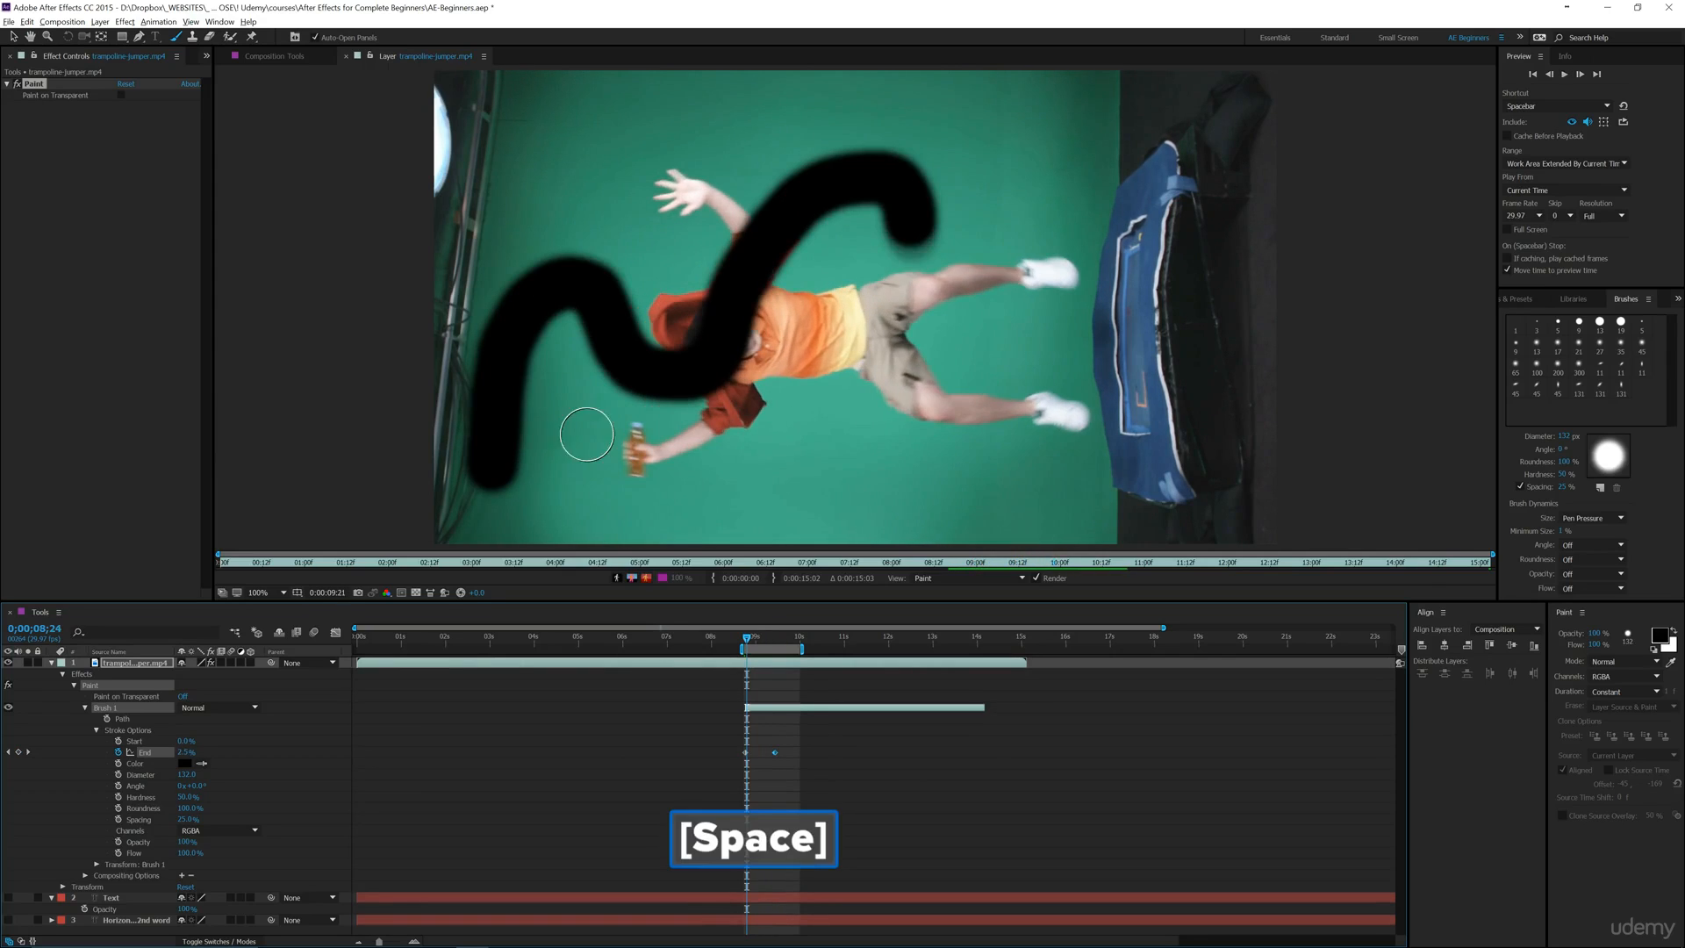
{"action": "left_click", "coordinate": [274, 56]}
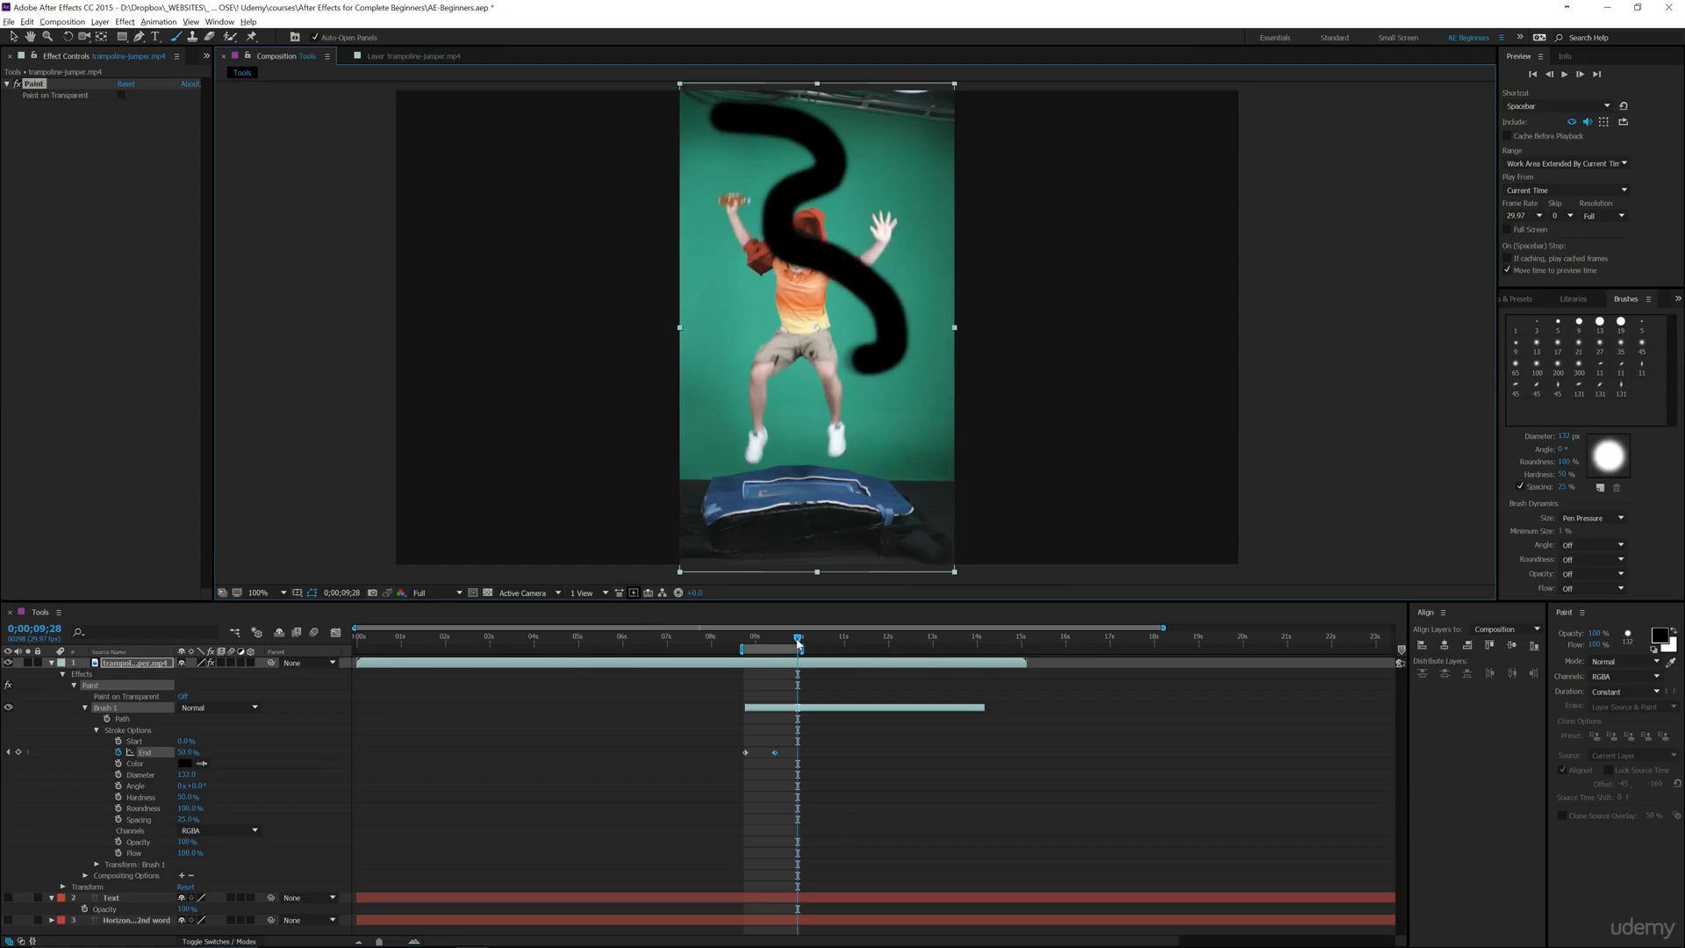
{"action": "left_click_drag", "start_coordinate": [798, 645], "coordinate": [747, 650]}
{"action": "key", "text": "space"}
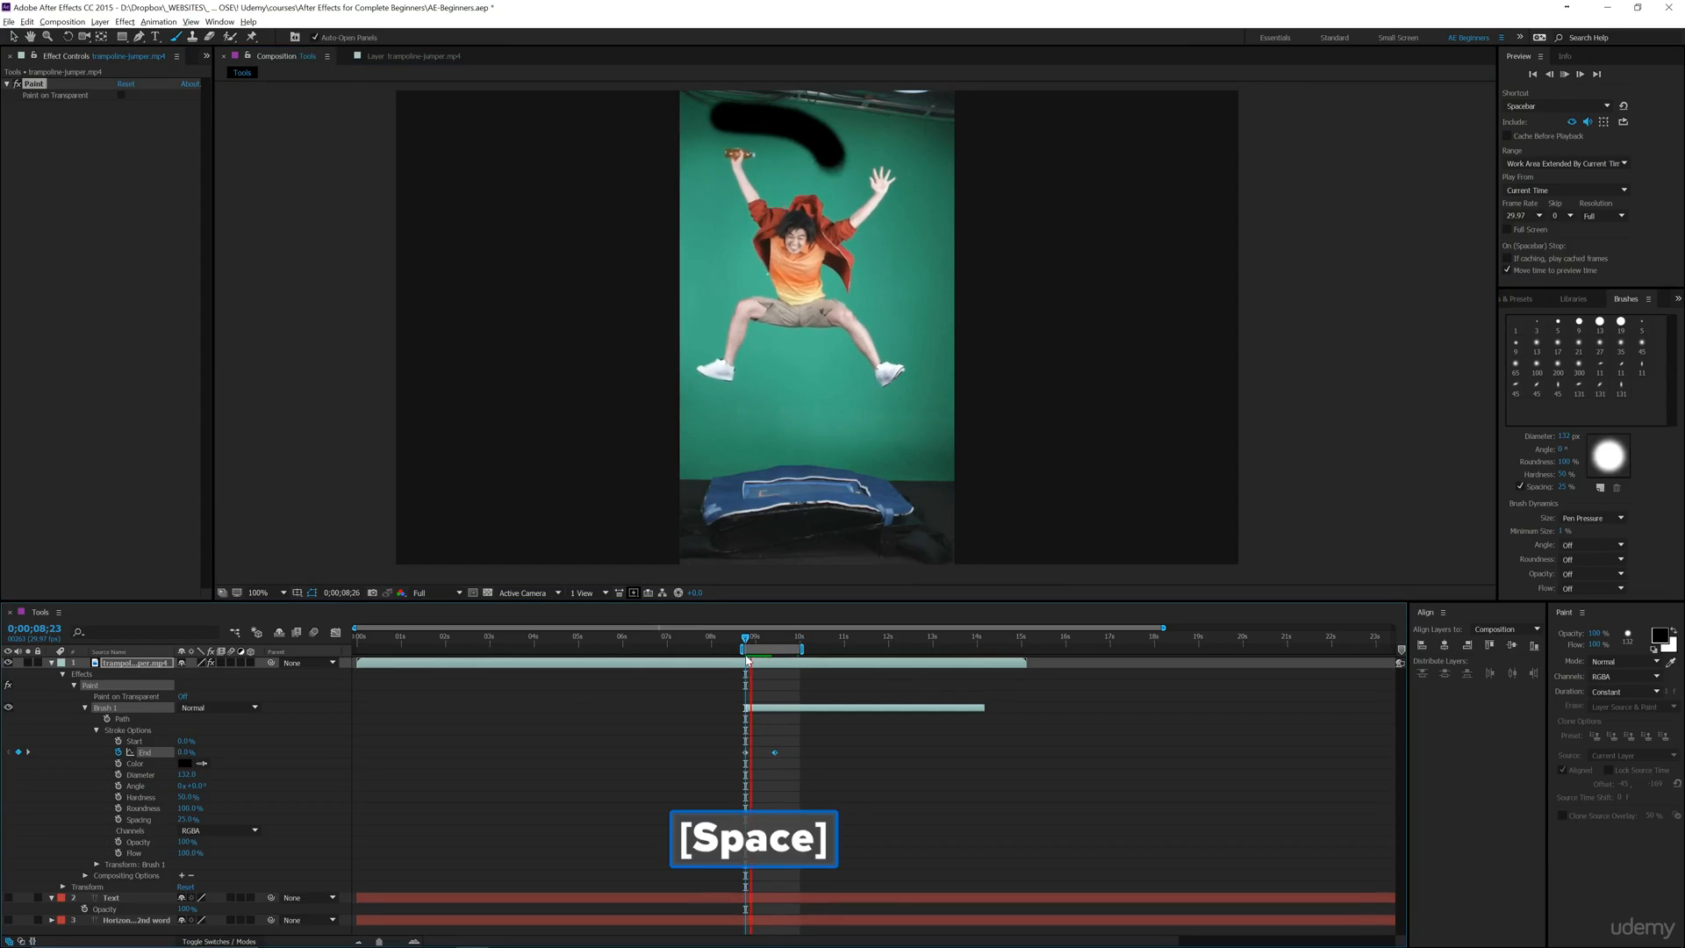
{"action": "key", "text": "space"}
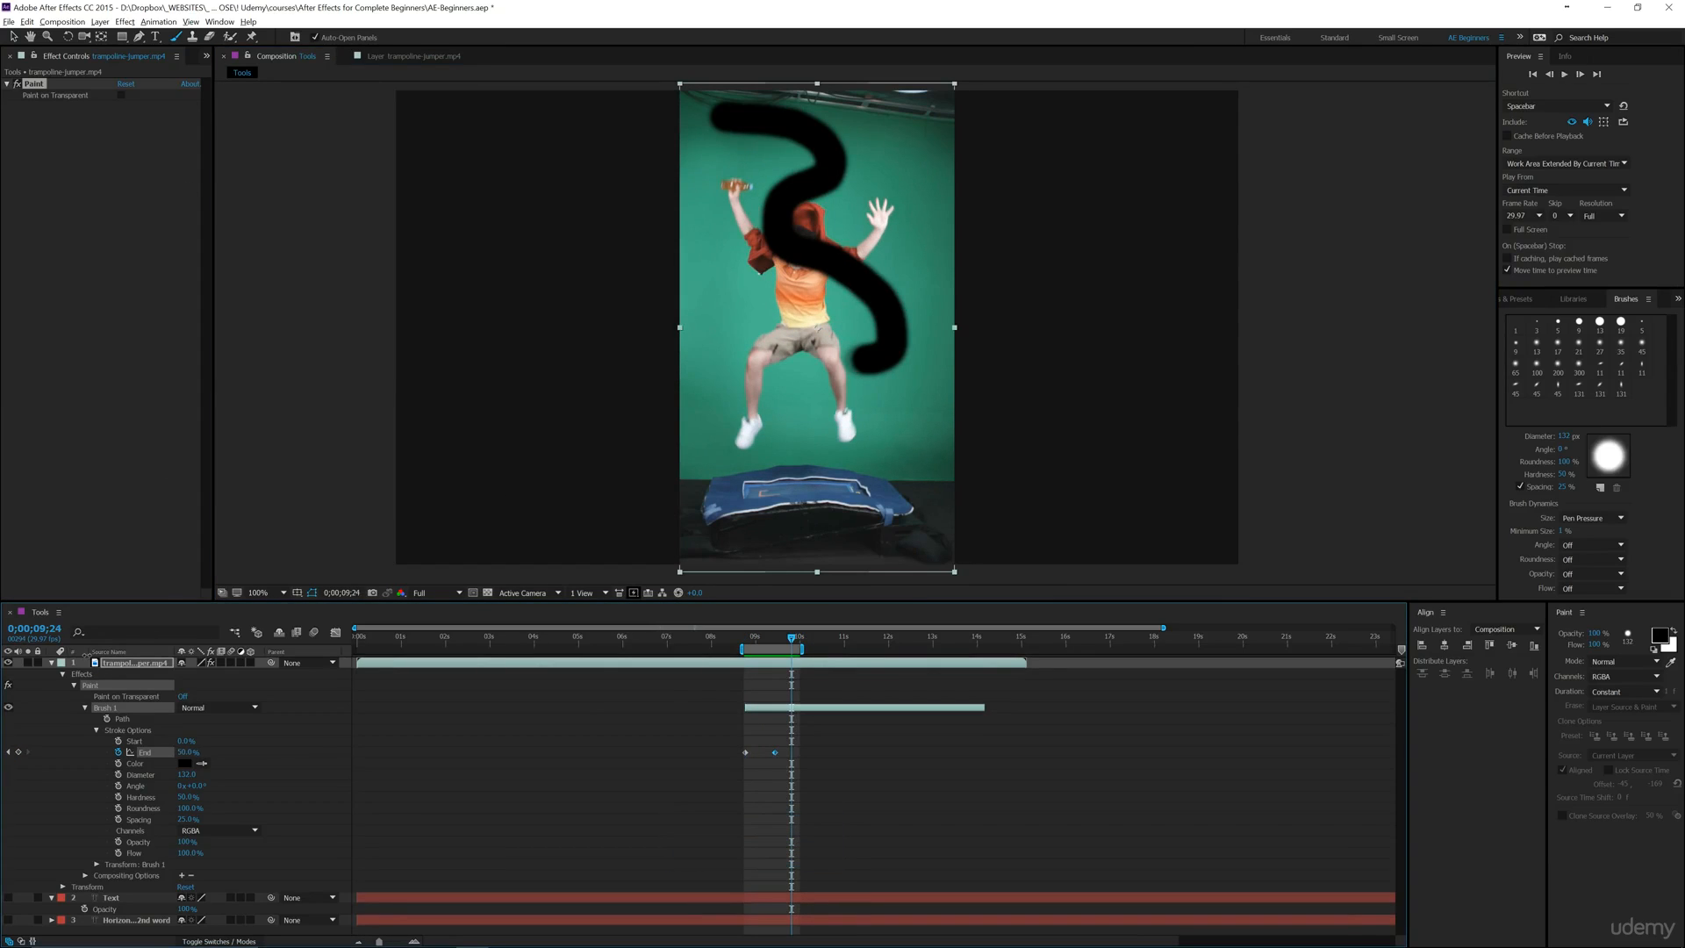
- Delete the Paint effect from the trampoline jumper layer and deselect the layer
{"action": "key", "text": "Delete"}
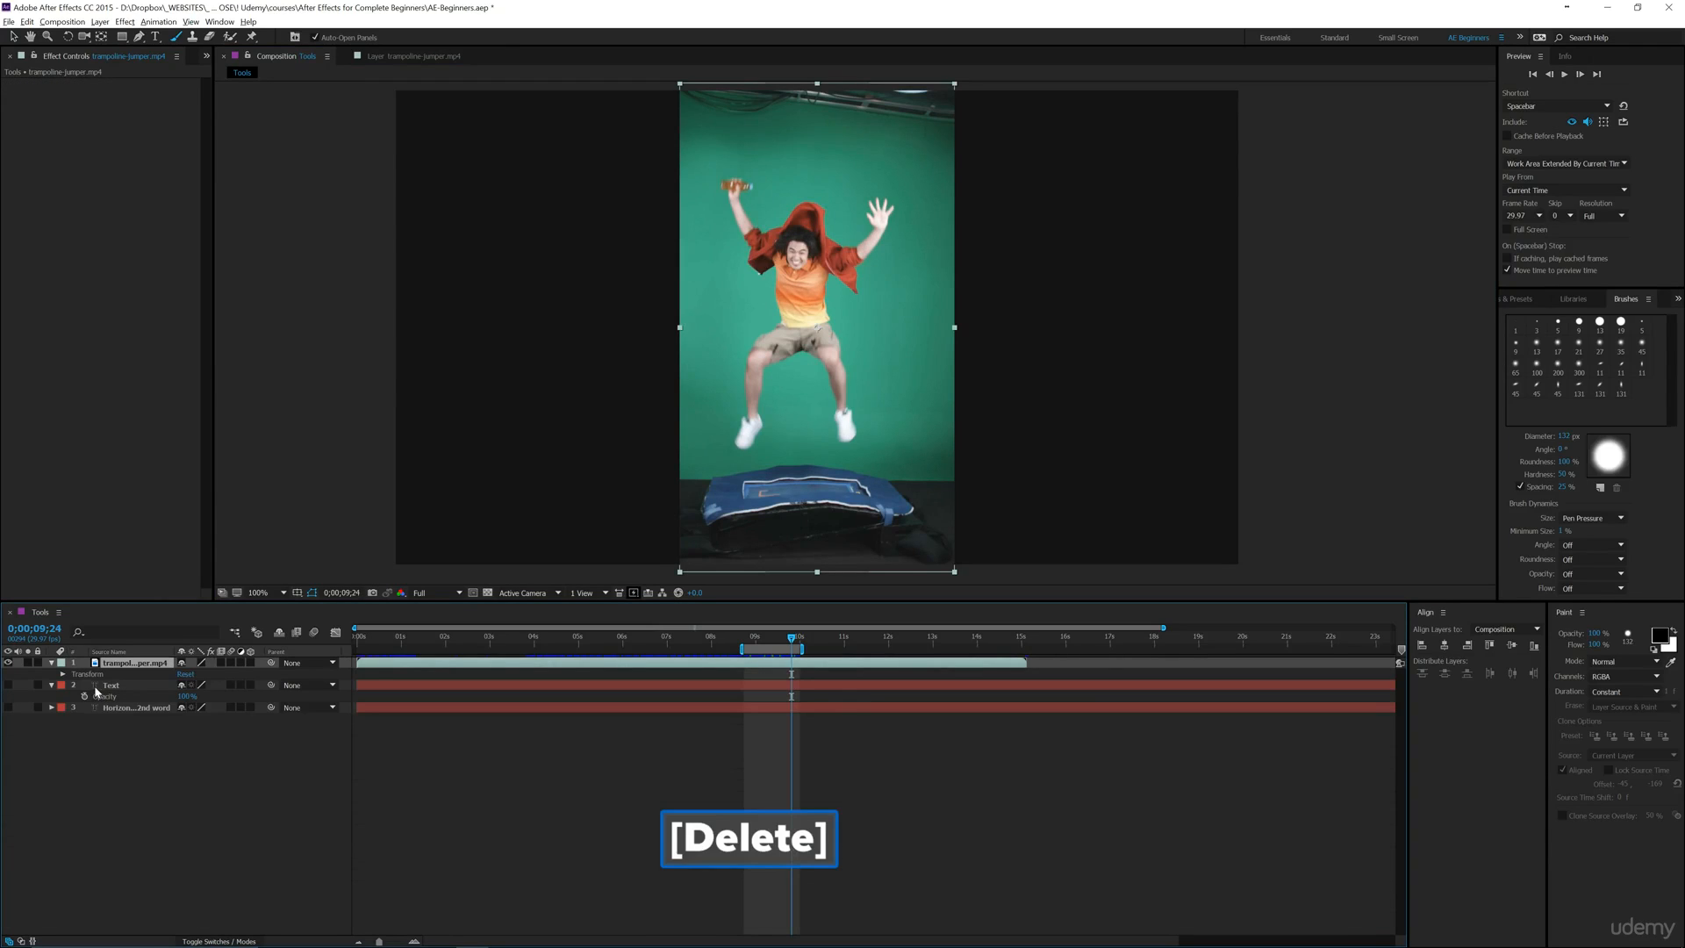
{"action": "left_click", "coordinate": [150, 766]}
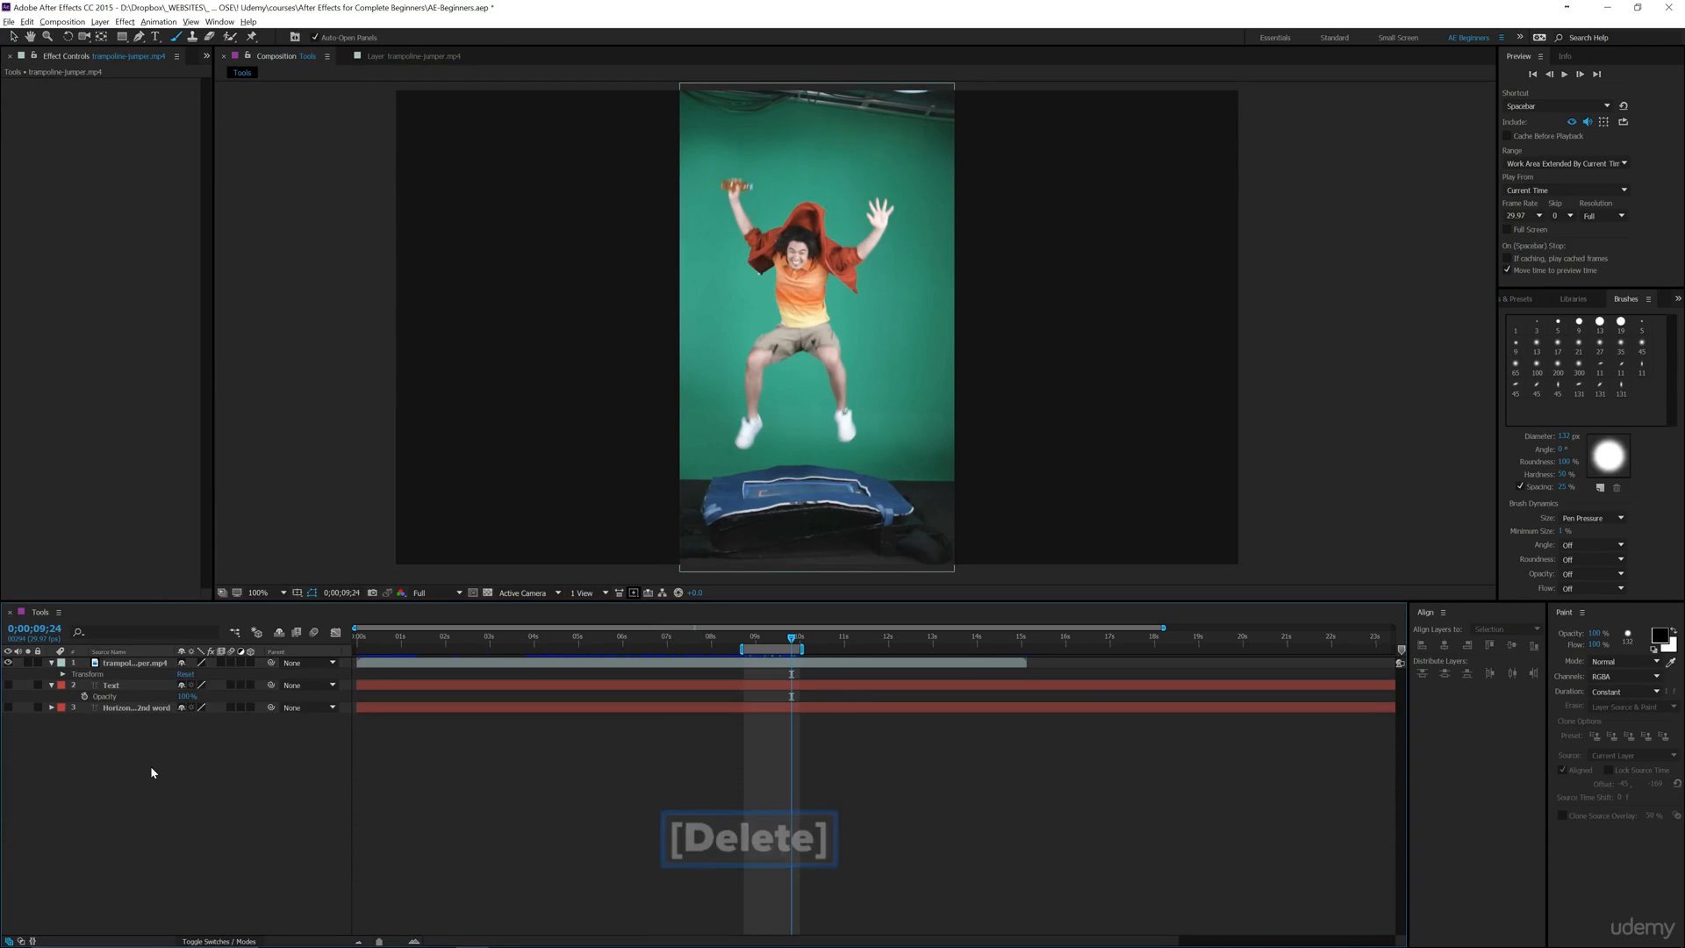
- Activate the Clone Stamp tool, show the trampoline jumper footage in the Layer view and enlarge the brush diameter
{"action": "left_click", "coordinate": [193, 38]}
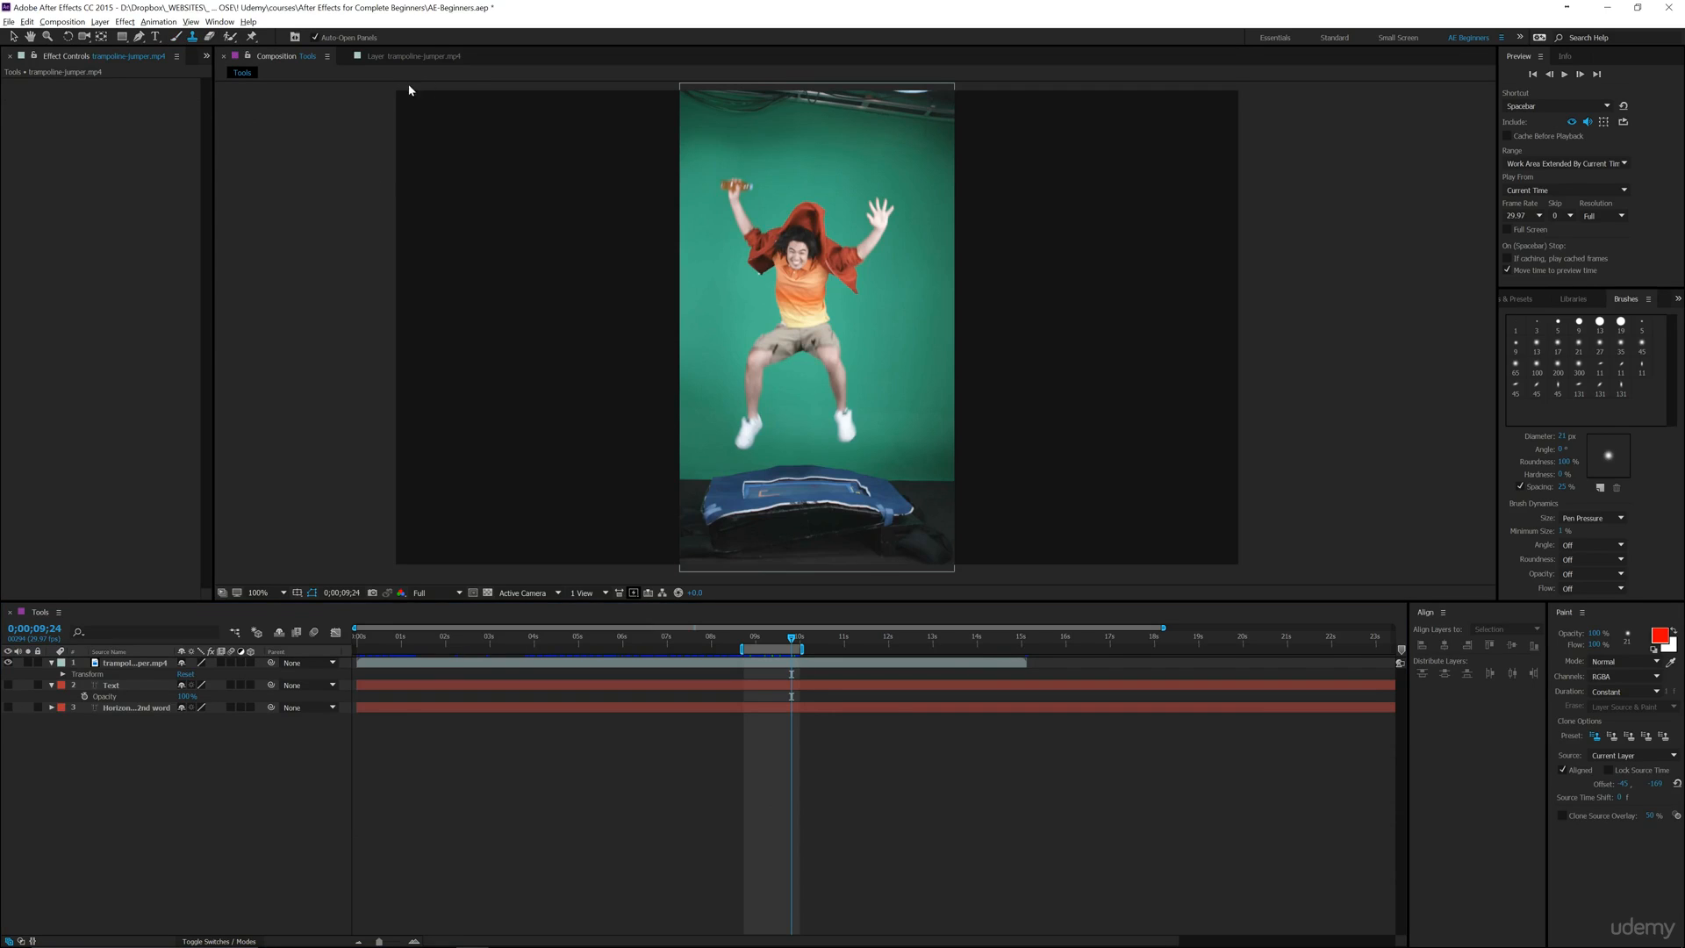
{"action": "left_click", "coordinate": [407, 58]}
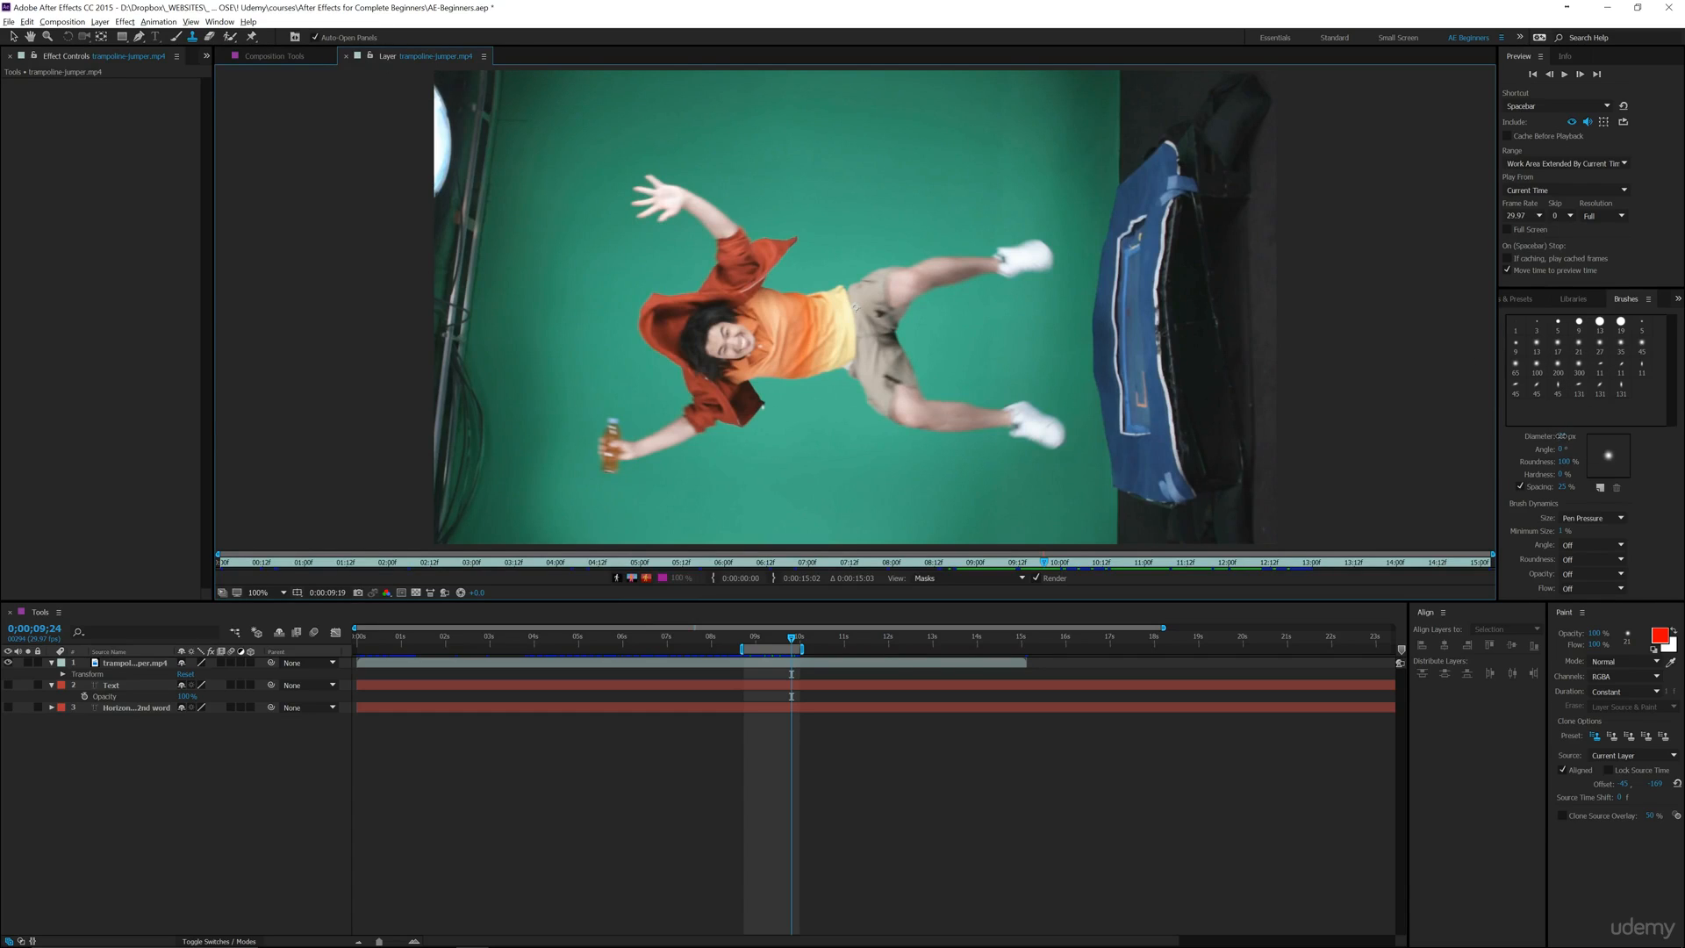
{"action": "left_click_drag", "start_coordinate": [1561, 435], "coordinate": [1591, 438]}
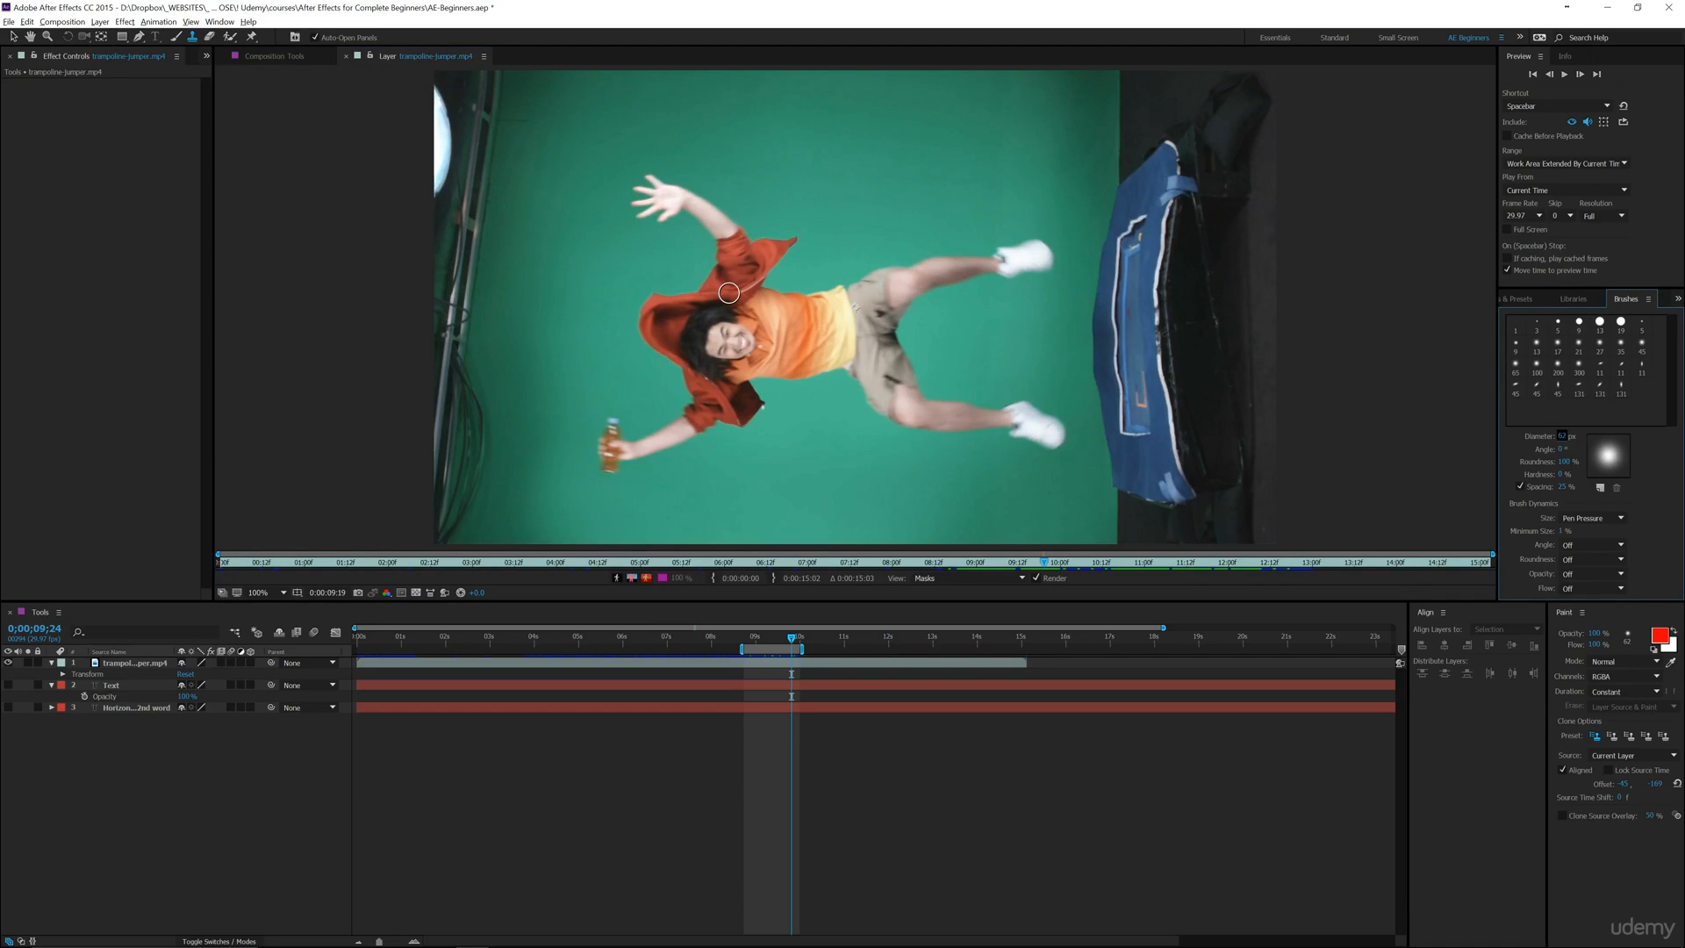
- Clone clean green backdrop over the light and rigging along the jumper footage's edge, and check the result in the Composition view
{"action": "key", "text": "alt"}
{"action": "left_click", "coordinate": [562, 156], "text": "alt"}
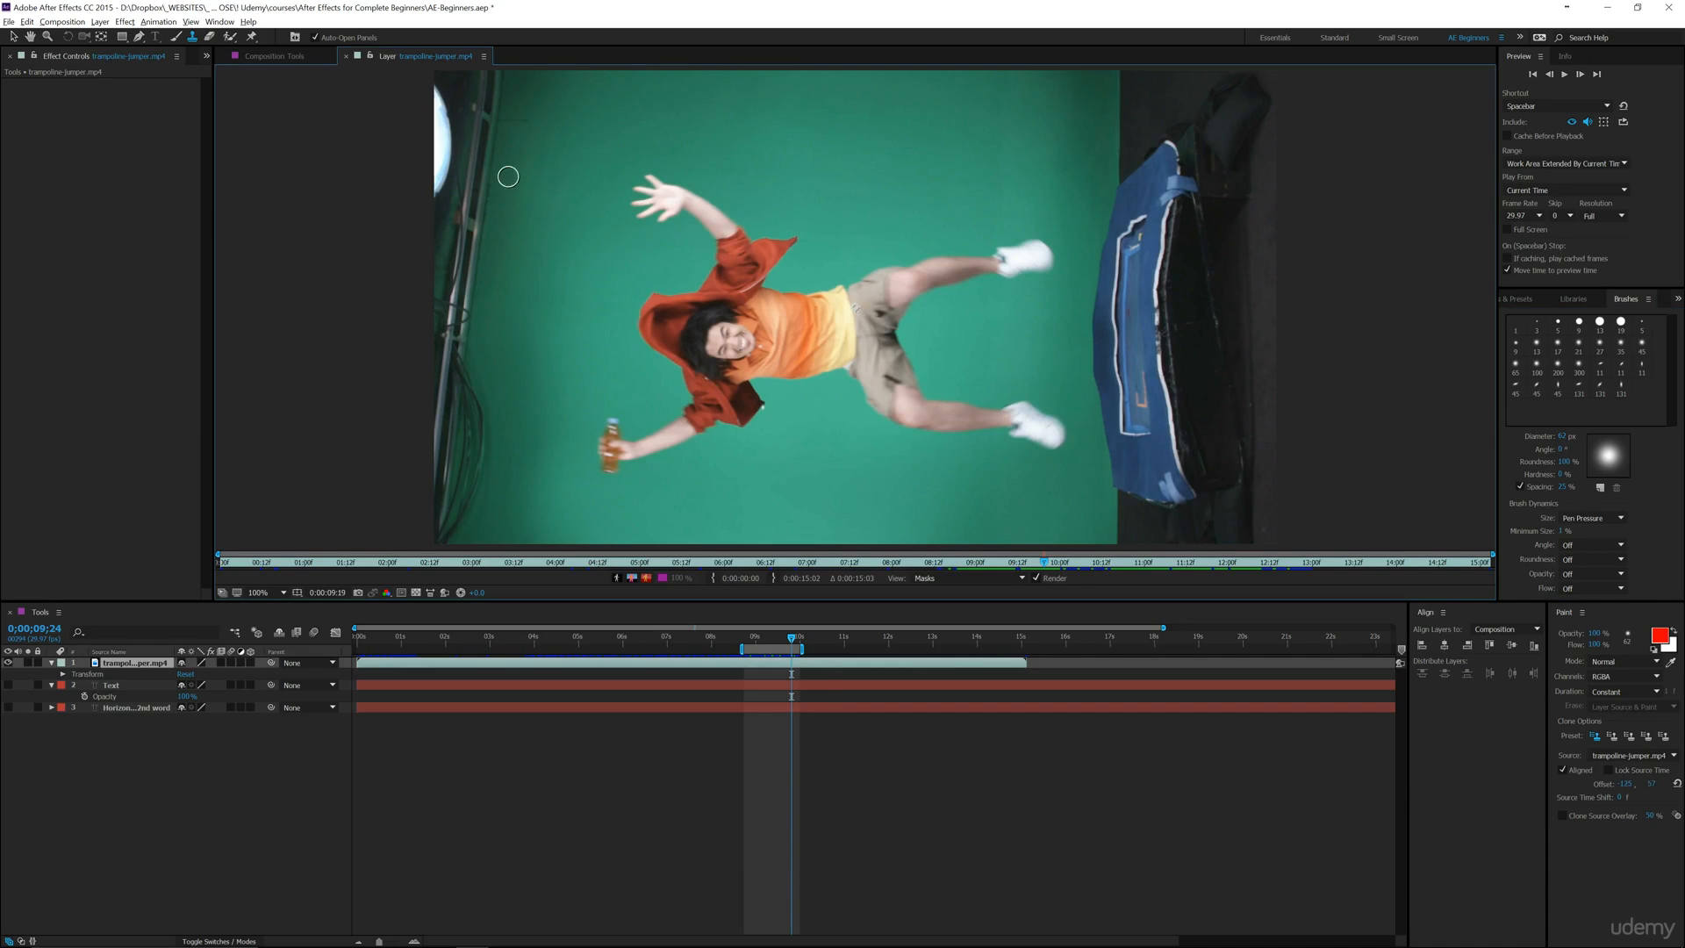
{"action": "mouse_move", "coordinate": [507, 79]}
{"action": "left_mouse_down"}
{"action": "mouse_move", "coordinate": [426, 81]}
{"action": "mouse_move", "coordinate": [492, 81]}
{"action": "mouse_move", "coordinate": [434, 125]}
{"action": "mouse_move", "coordinate": [490, 94]}
{"action": "mouse_move", "coordinate": [456, 191]}
{"action": "mouse_move", "coordinate": [478, 88]}
{"action": "mouse_move", "coordinate": [483, 213]}
{"action": "mouse_move", "coordinate": [448, 180]}
{"action": "mouse_move", "coordinate": [435, 92]}
{"action": "mouse_move", "coordinate": [430, 354]}
{"action": "mouse_move", "coordinate": [449, 249]}
{"action": "mouse_move", "coordinate": [486, 203]}
{"action": "mouse_move", "coordinate": [458, 236]}
{"action": "mouse_move", "coordinate": [433, 391]}
{"action": "mouse_move", "coordinate": [452, 438]}
{"action": "mouse_move", "coordinate": [483, 383]}
{"action": "mouse_move", "coordinate": [496, 441]}
{"action": "mouse_move", "coordinate": [473, 373]}
{"action": "mouse_move", "coordinate": [462, 432]}
{"action": "mouse_move", "coordinate": [424, 372]}
{"action": "left_mouse_up"}
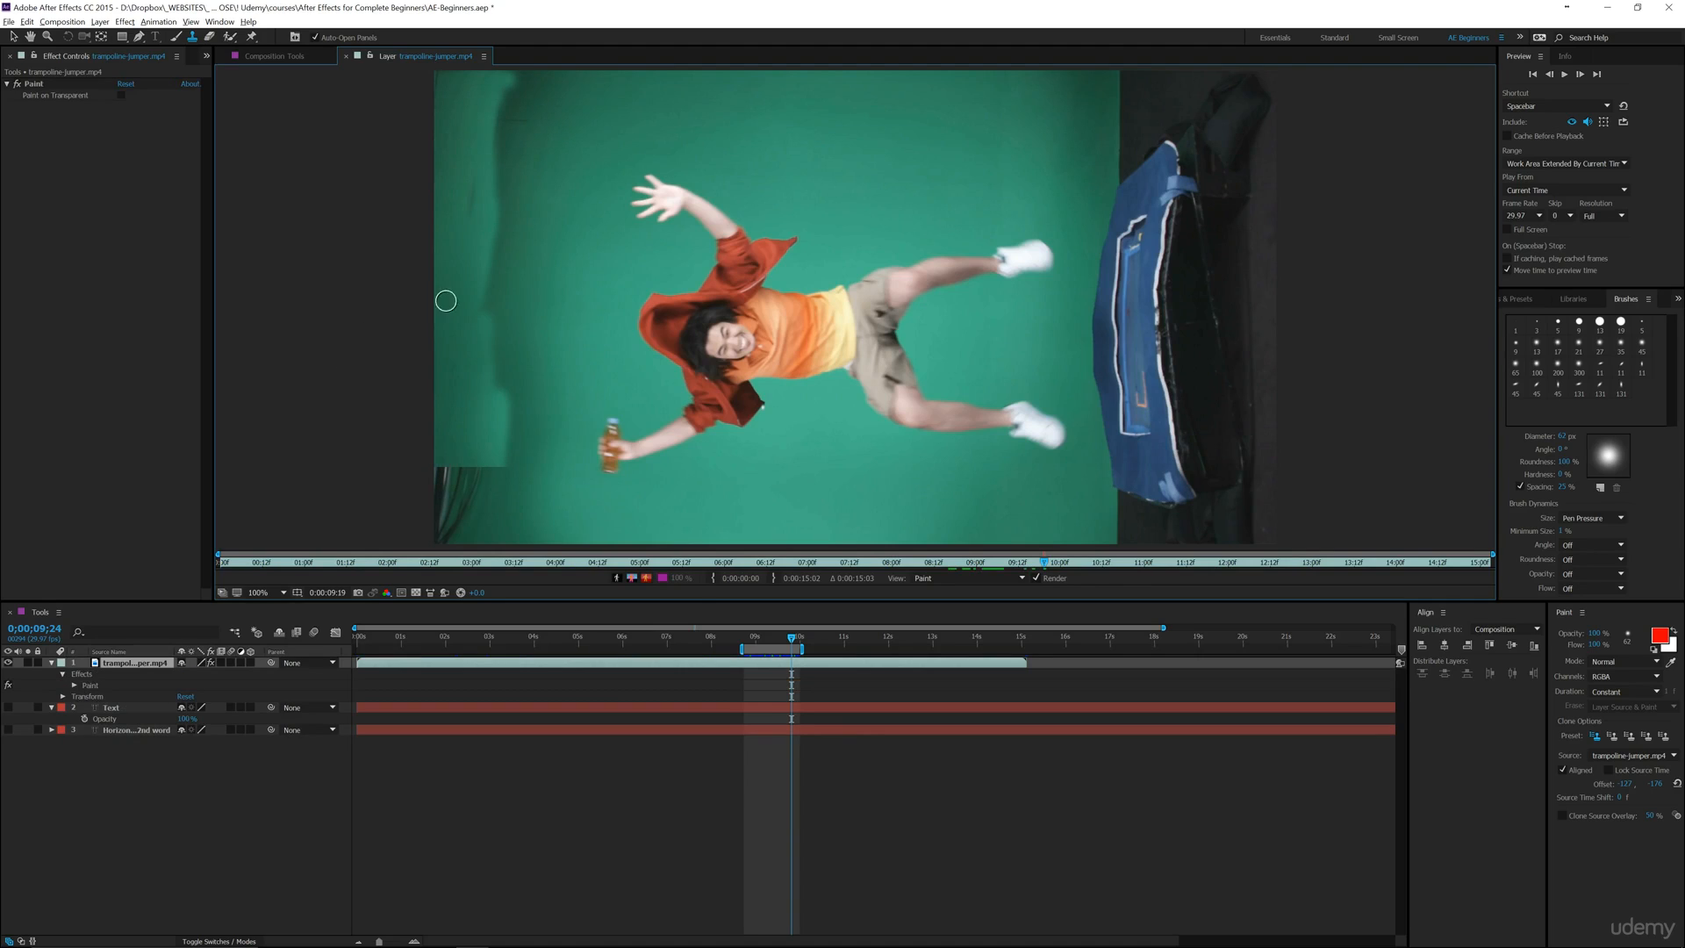
{"action": "left_click", "coordinate": [279, 57]}
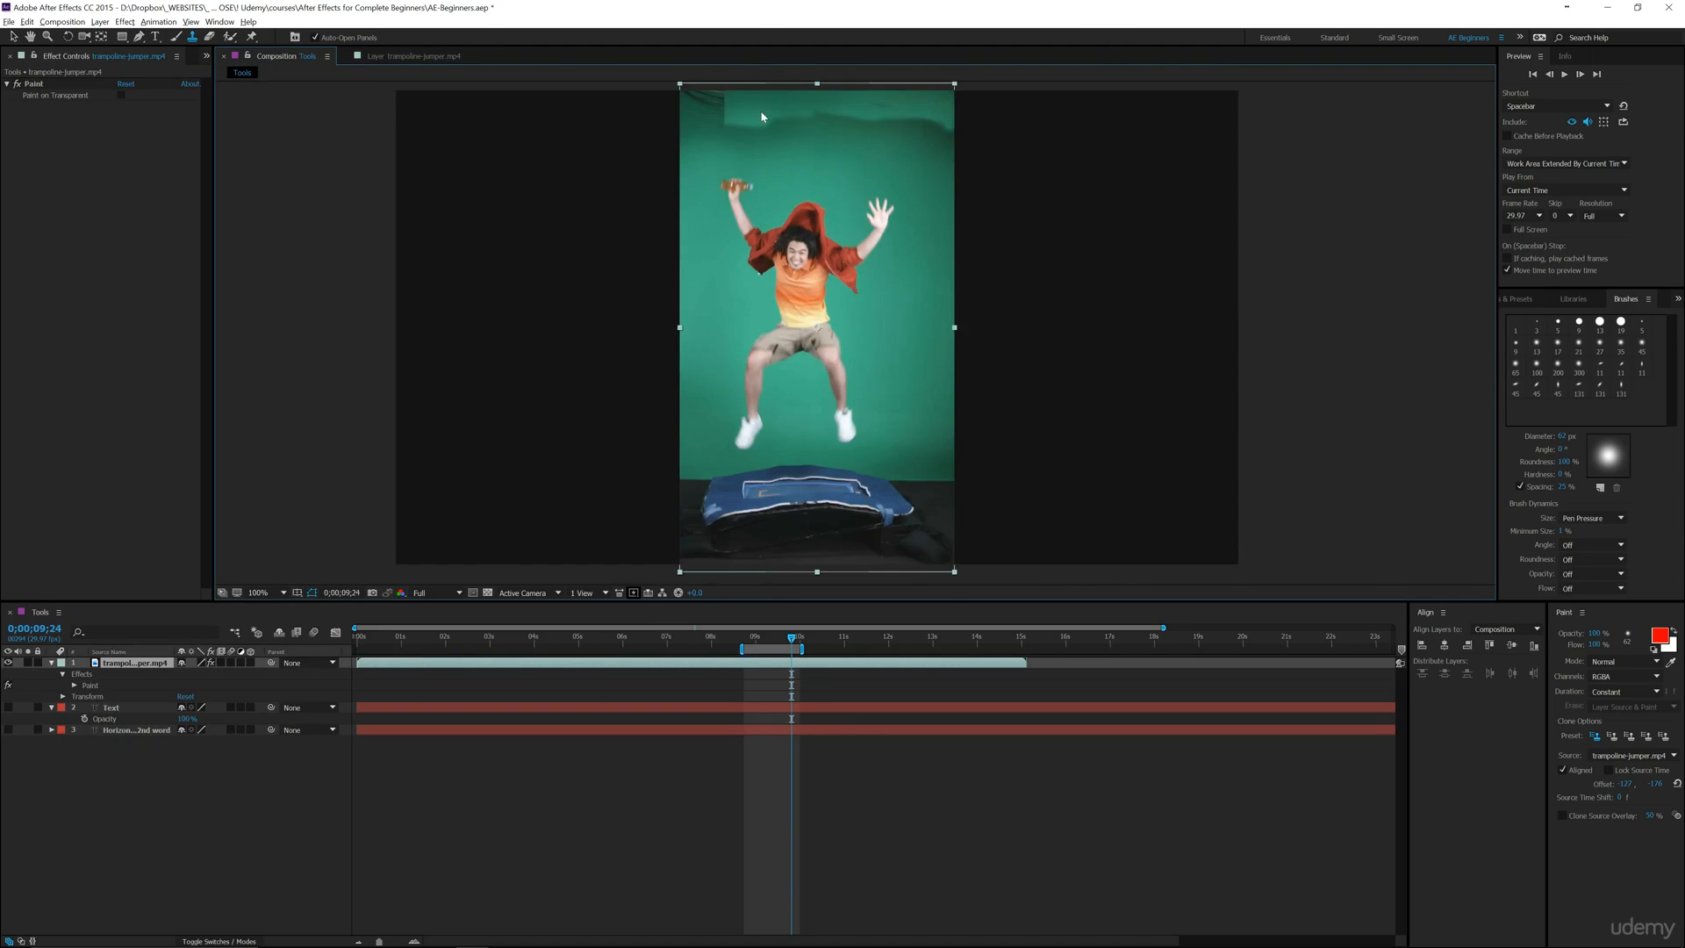
- Erase a large area over the jumper and backdrop in the Layer view with the Eraser tool, and check it in the Composition view
{"action": "left_click", "coordinate": [410, 56]}
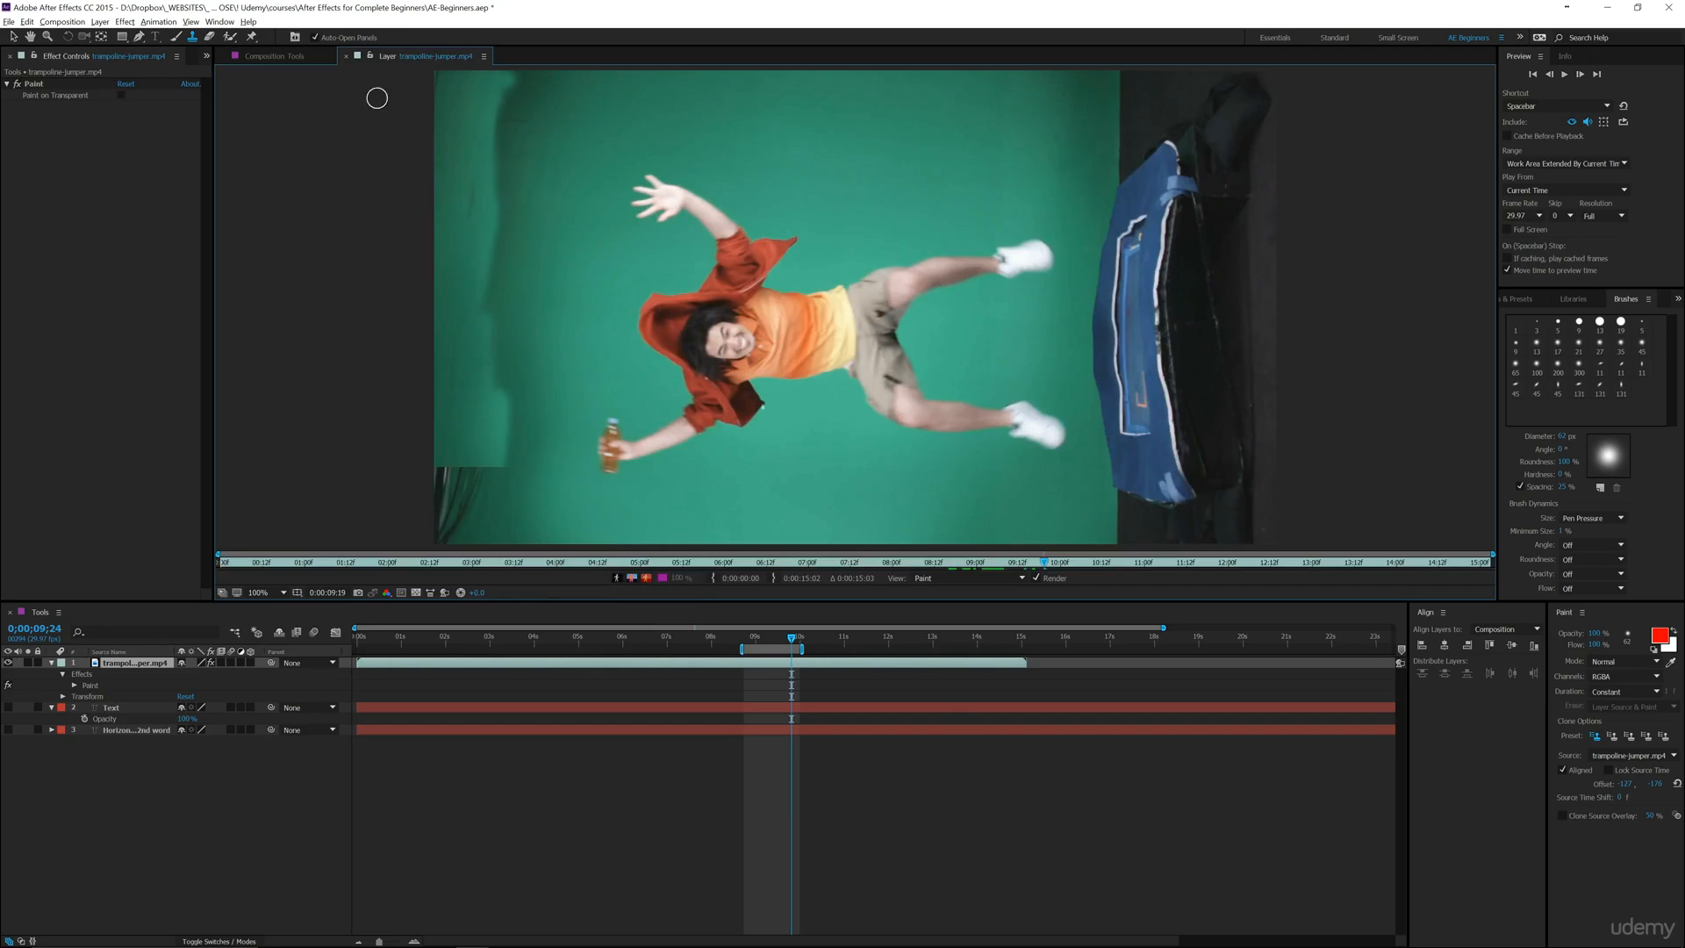
{"action": "left_click", "coordinate": [209, 39]}
{"action": "mouse_move", "coordinate": [508, 282]}
{"action": "left_mouse_down"}
{"action": "mouse_move", "coordinate": [606, 244]}
{"action": "mouse_move", "coordinate": [639, 158]}
{"action": "mouse_move", "coordinate": [789, 358]}
{"action": "mouse_move", "coordinate": [451, 170]}
{"action": "left_mouse_up"}
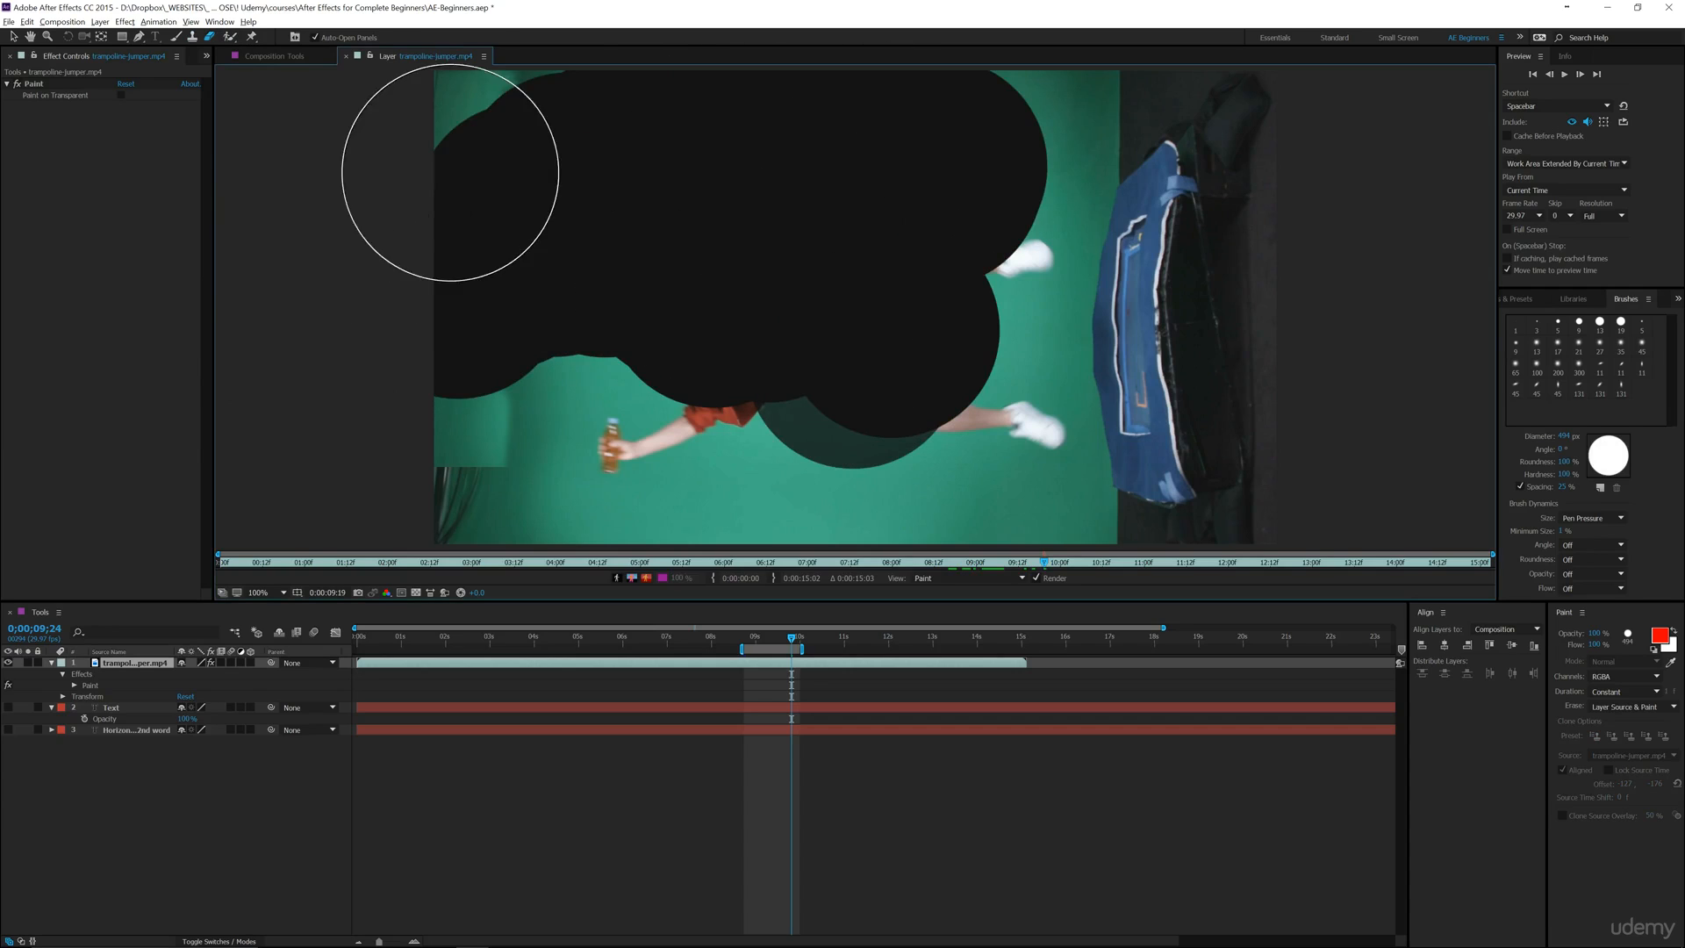
{"action": "left_click", "coordinate": [272, 56]}
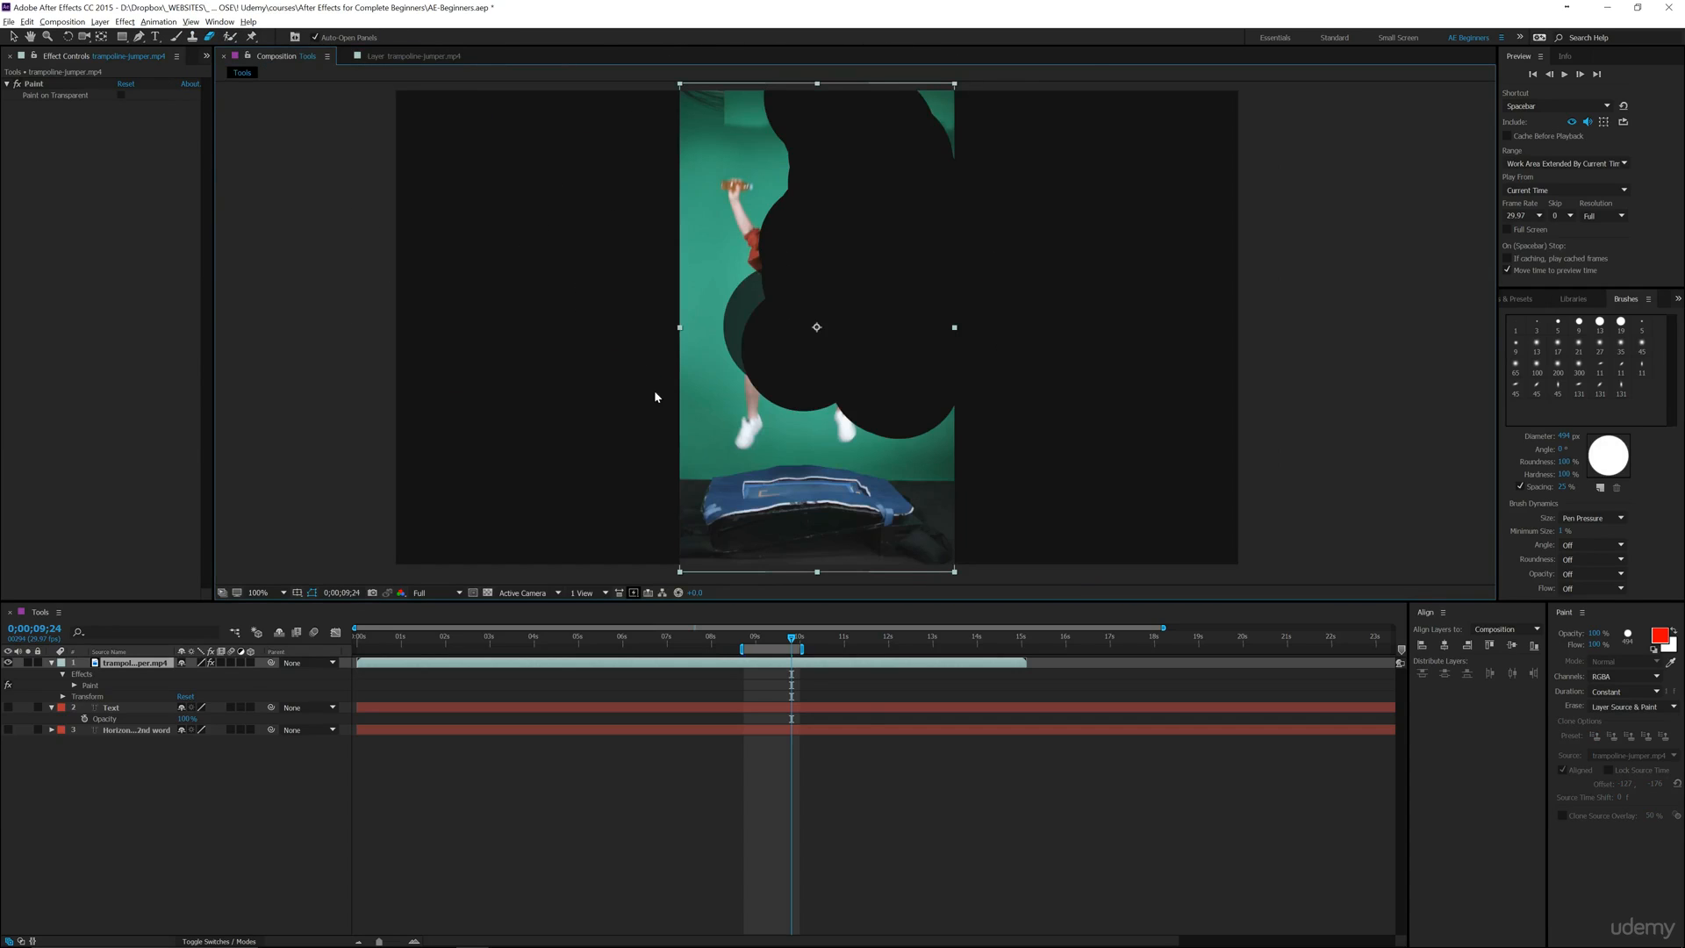
- Set the Tools composition's background color to light gray DCDCDC
{"action": "left_click", "coordinate": [169, 775]}
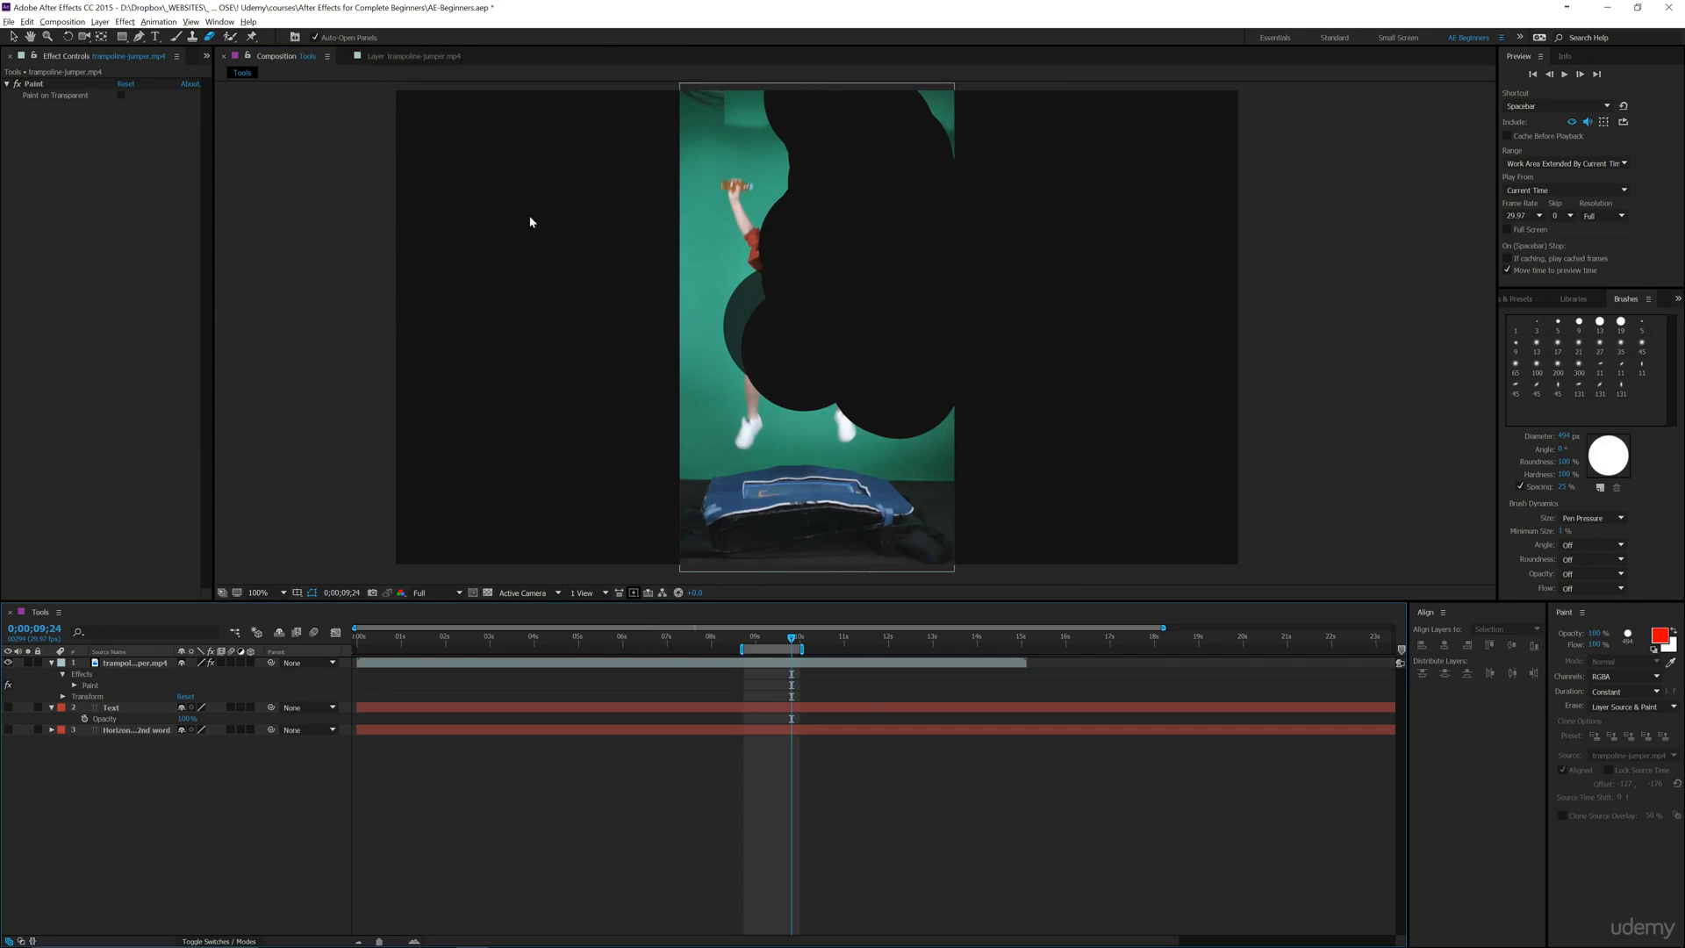
{"action": "left_click", "coordinate": [63, 22]}
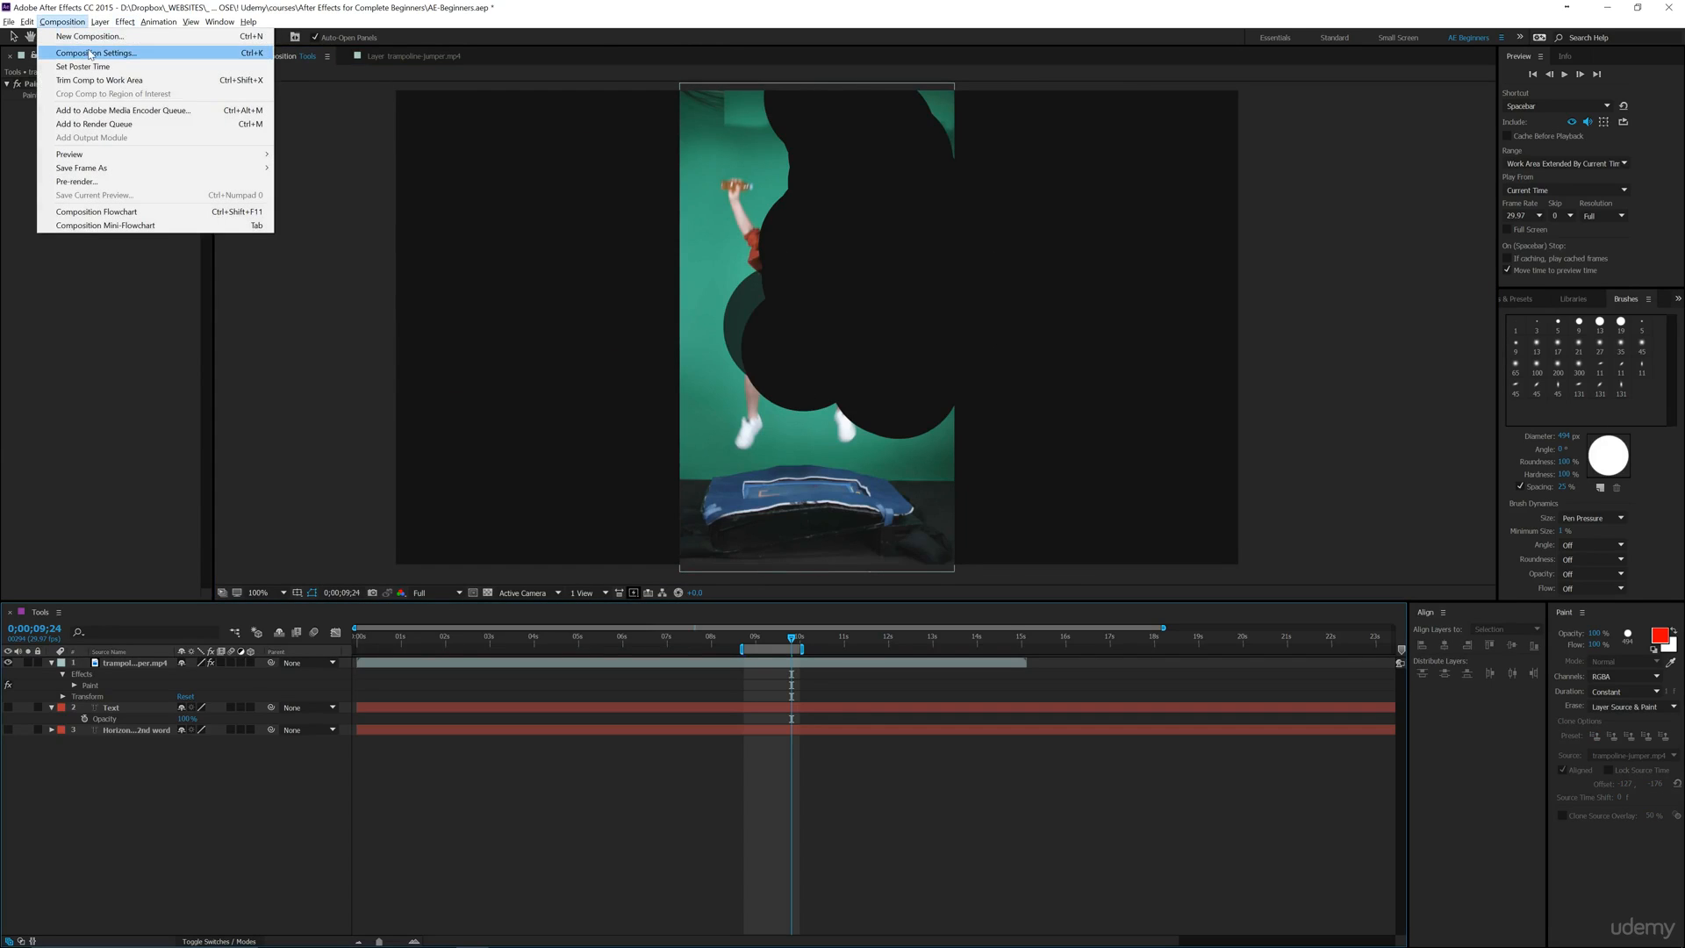
{"action": "left_click", "coordinate": [91, 54]}
{"action": "left_click", "coordinate": [779, 544]}
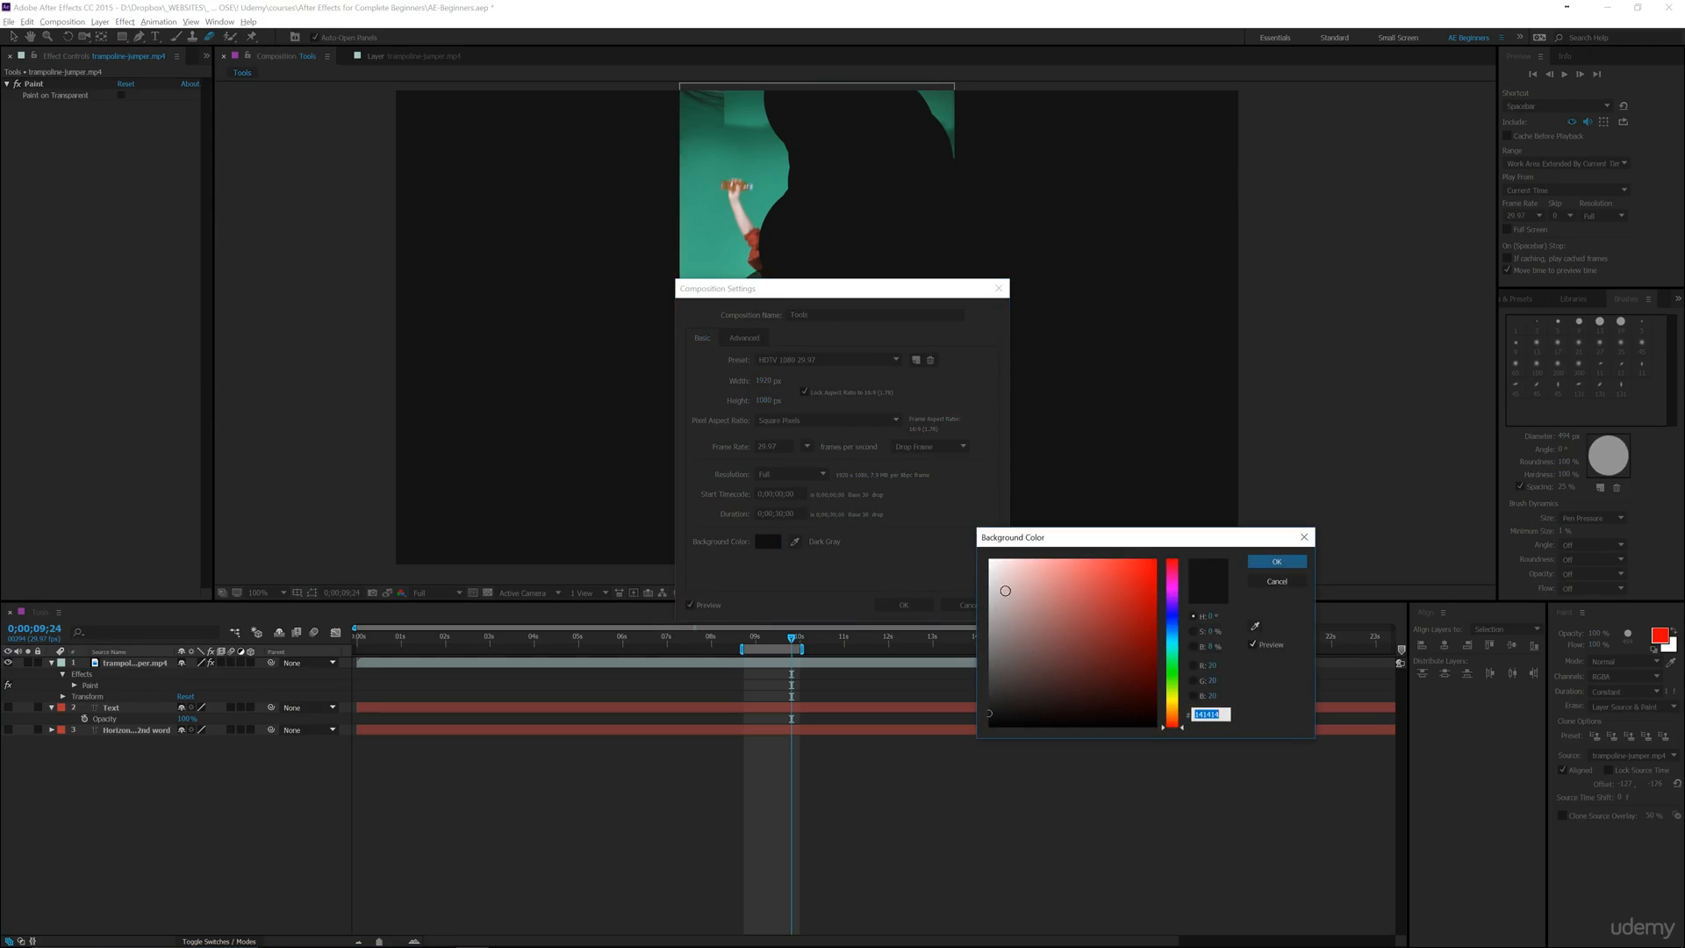
{"action": "left_click", "coordinate": [1013, 594]}
{"action": "left_click_drag", "start_coordinate": [1013, 595], "coordinate": [989, 582]}
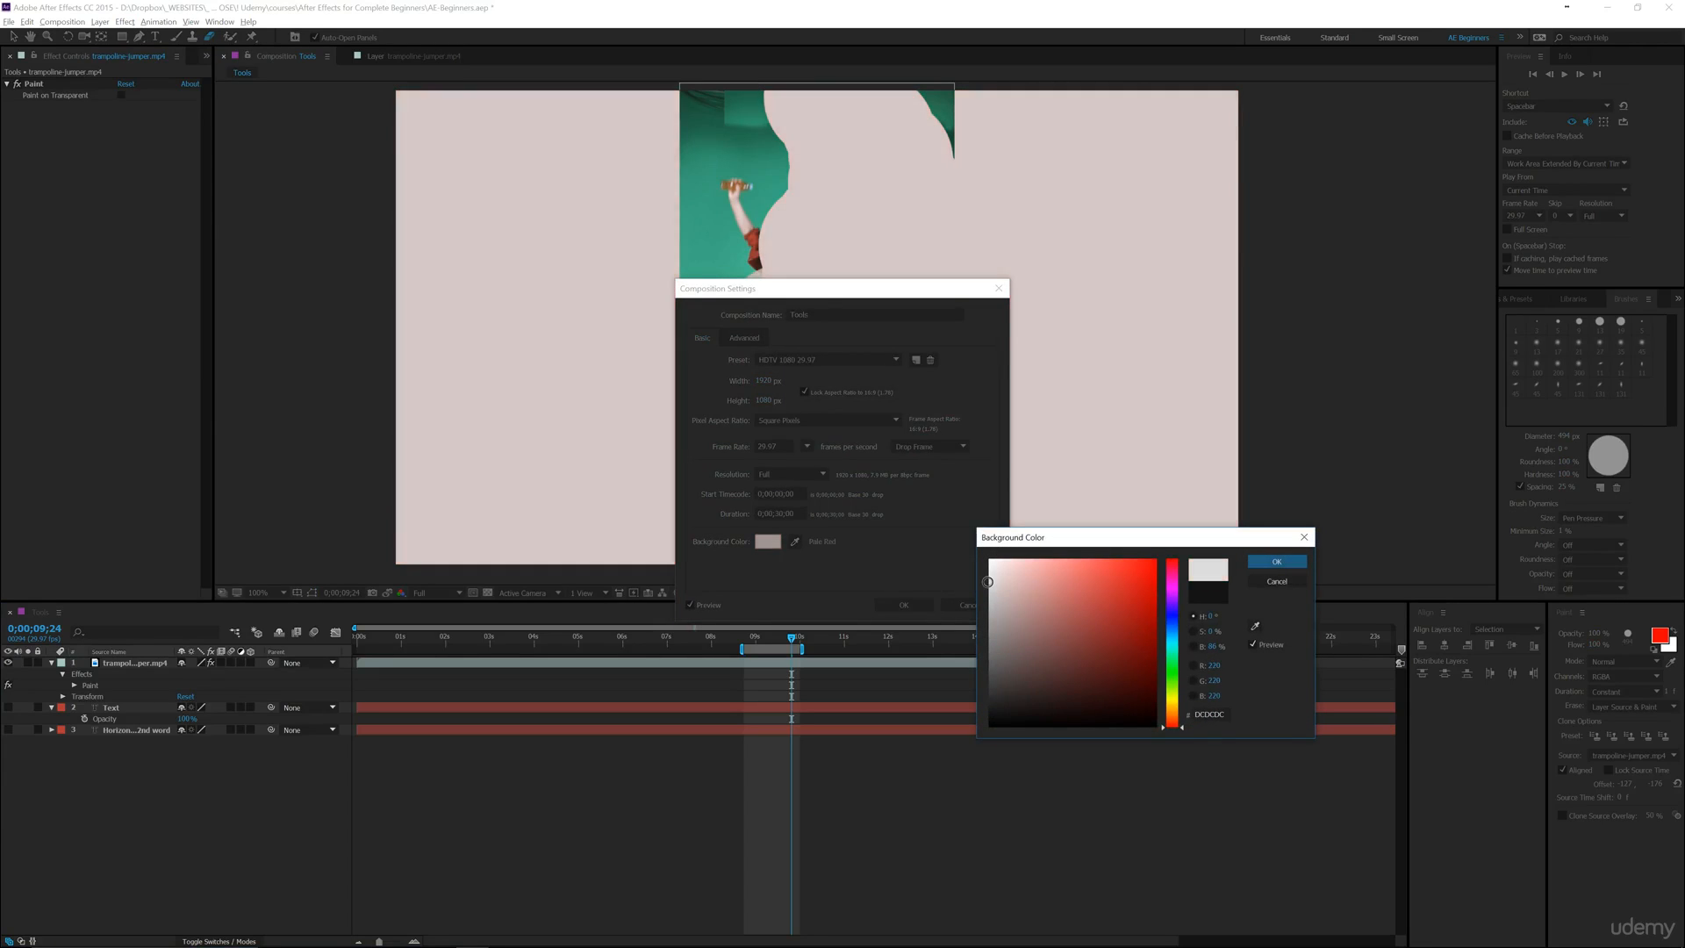
{"action": "left_click", "coordinate": [1277, 561]}
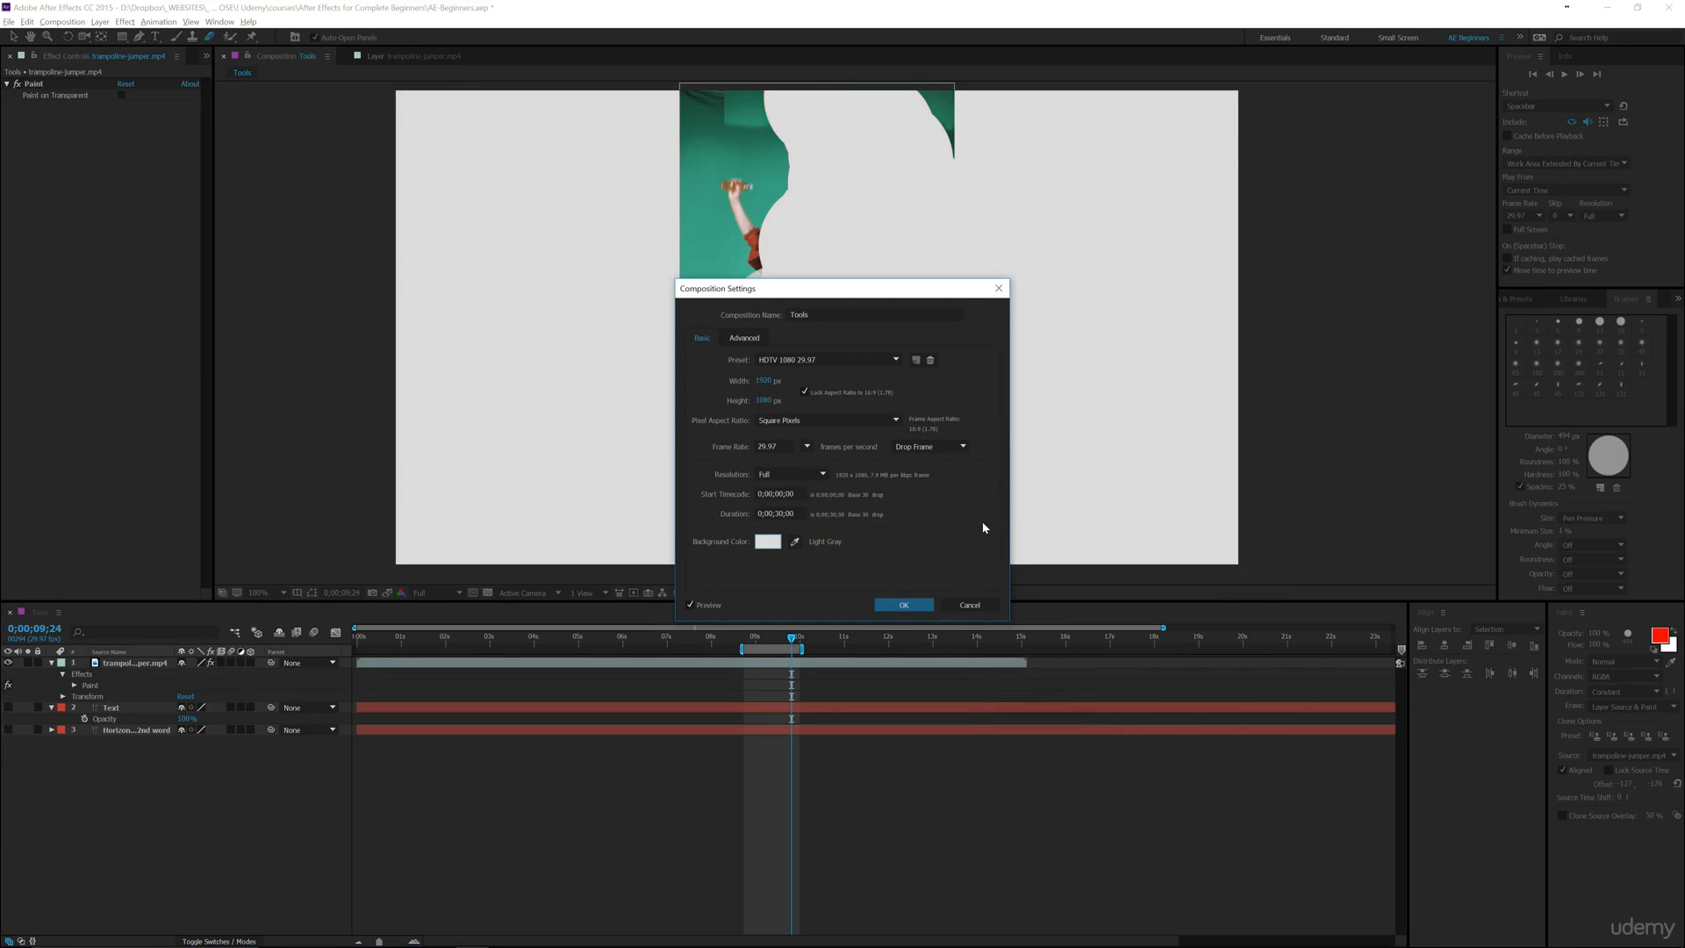
{"action": "left_click", "coordinate": [903, 605]}
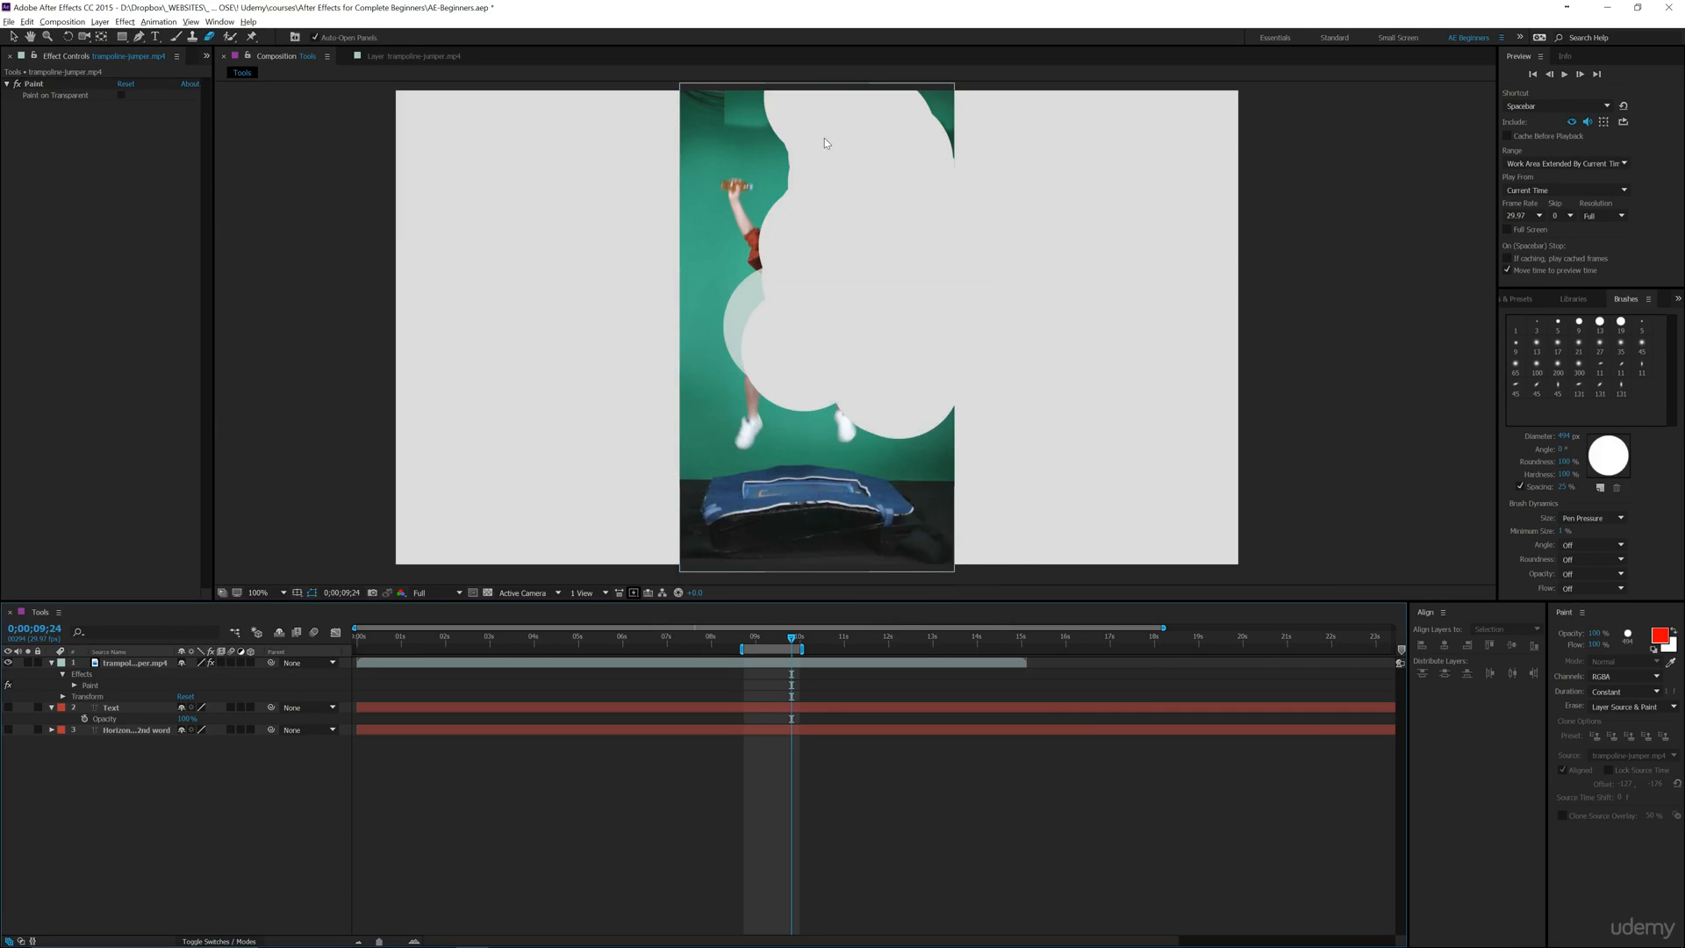
- Move the erased trampoline jumper layer sideways toward the left edge of the composition frame
{"action": "left_click", "coordinate": [726, 279]}
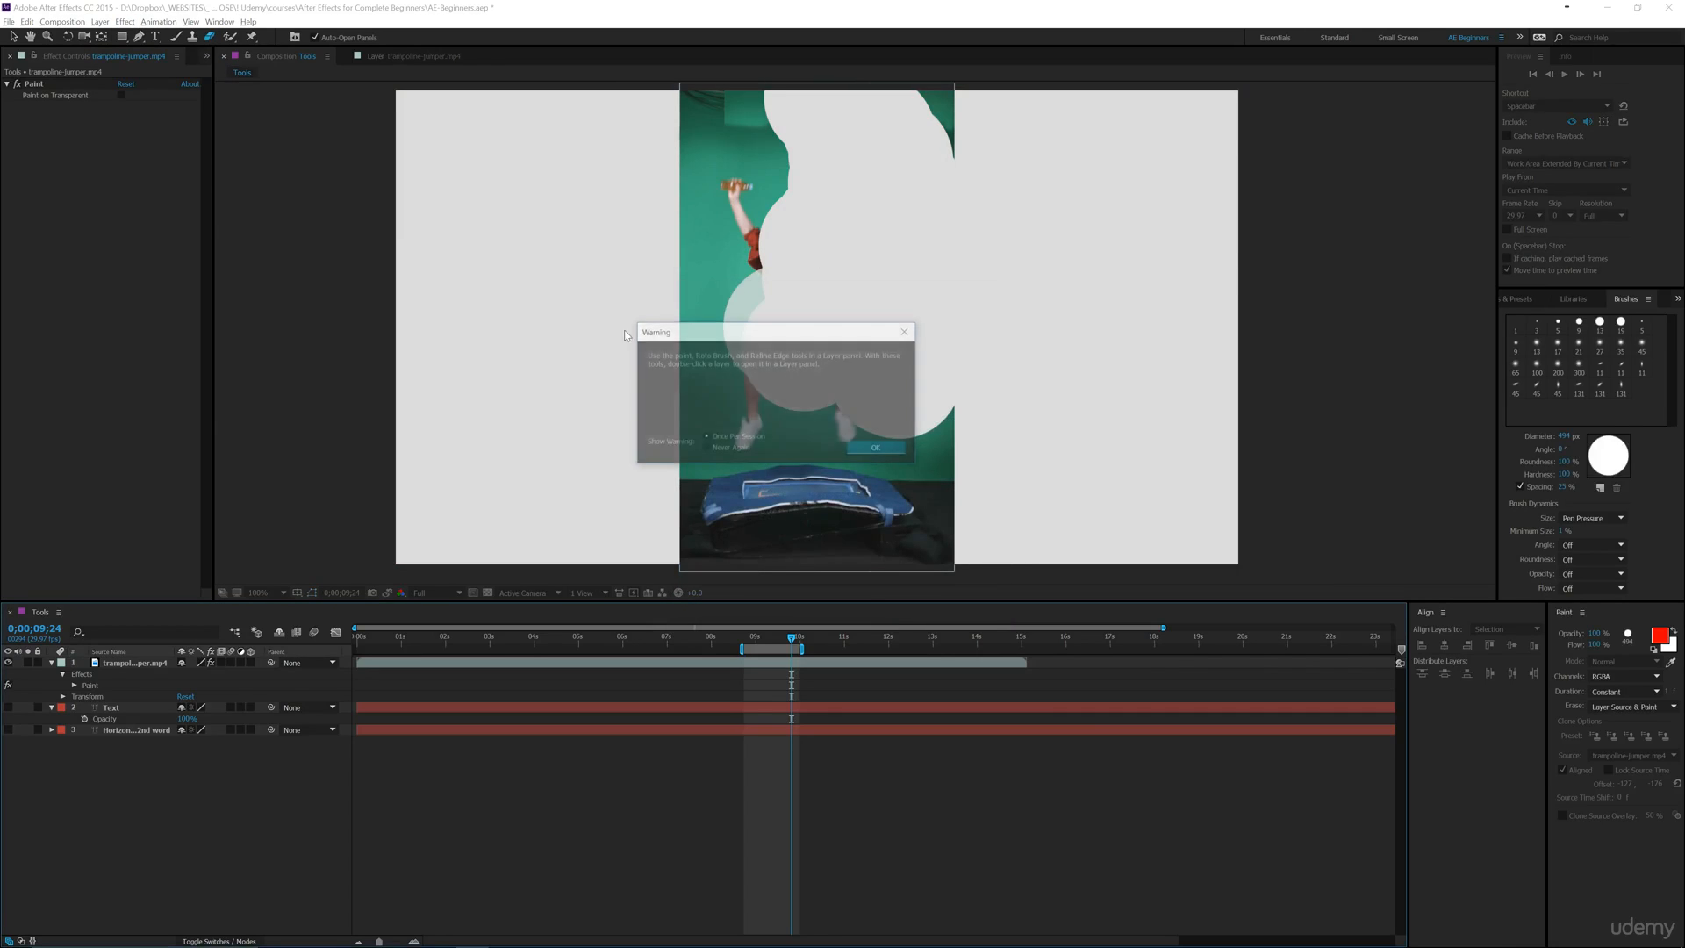
{"action": "left_click", "coordinate": [888, 449]}
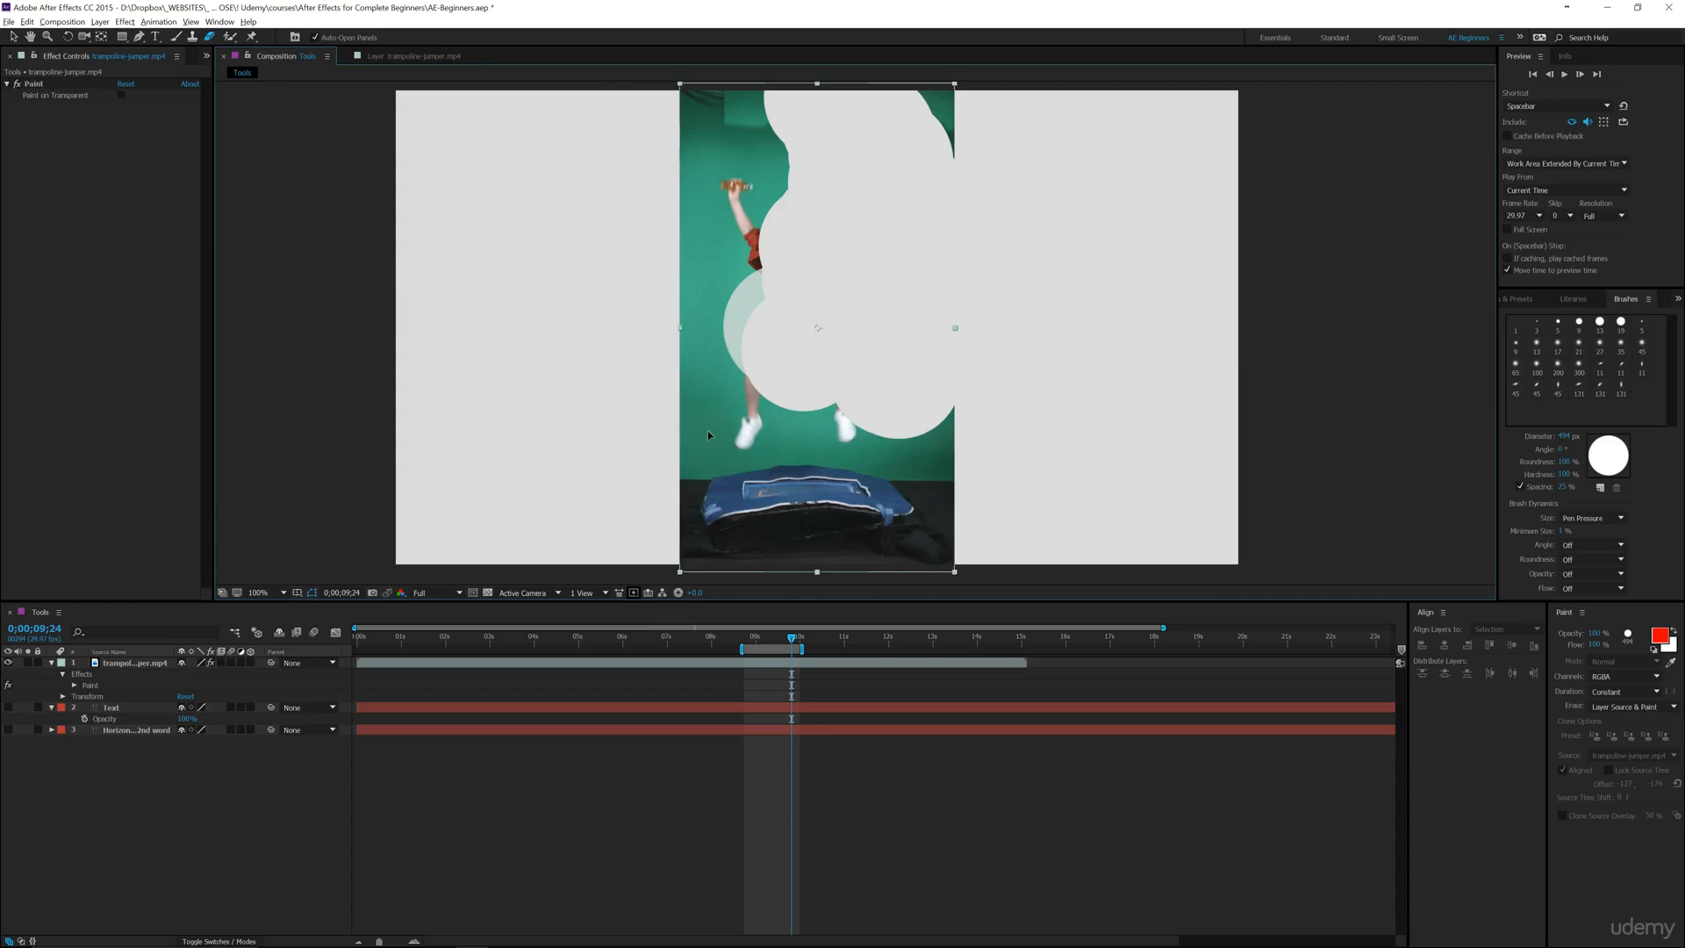
{"action": "left_click_drag", "start_coordinate": [707, 431], "coordinate": [494, 436]}
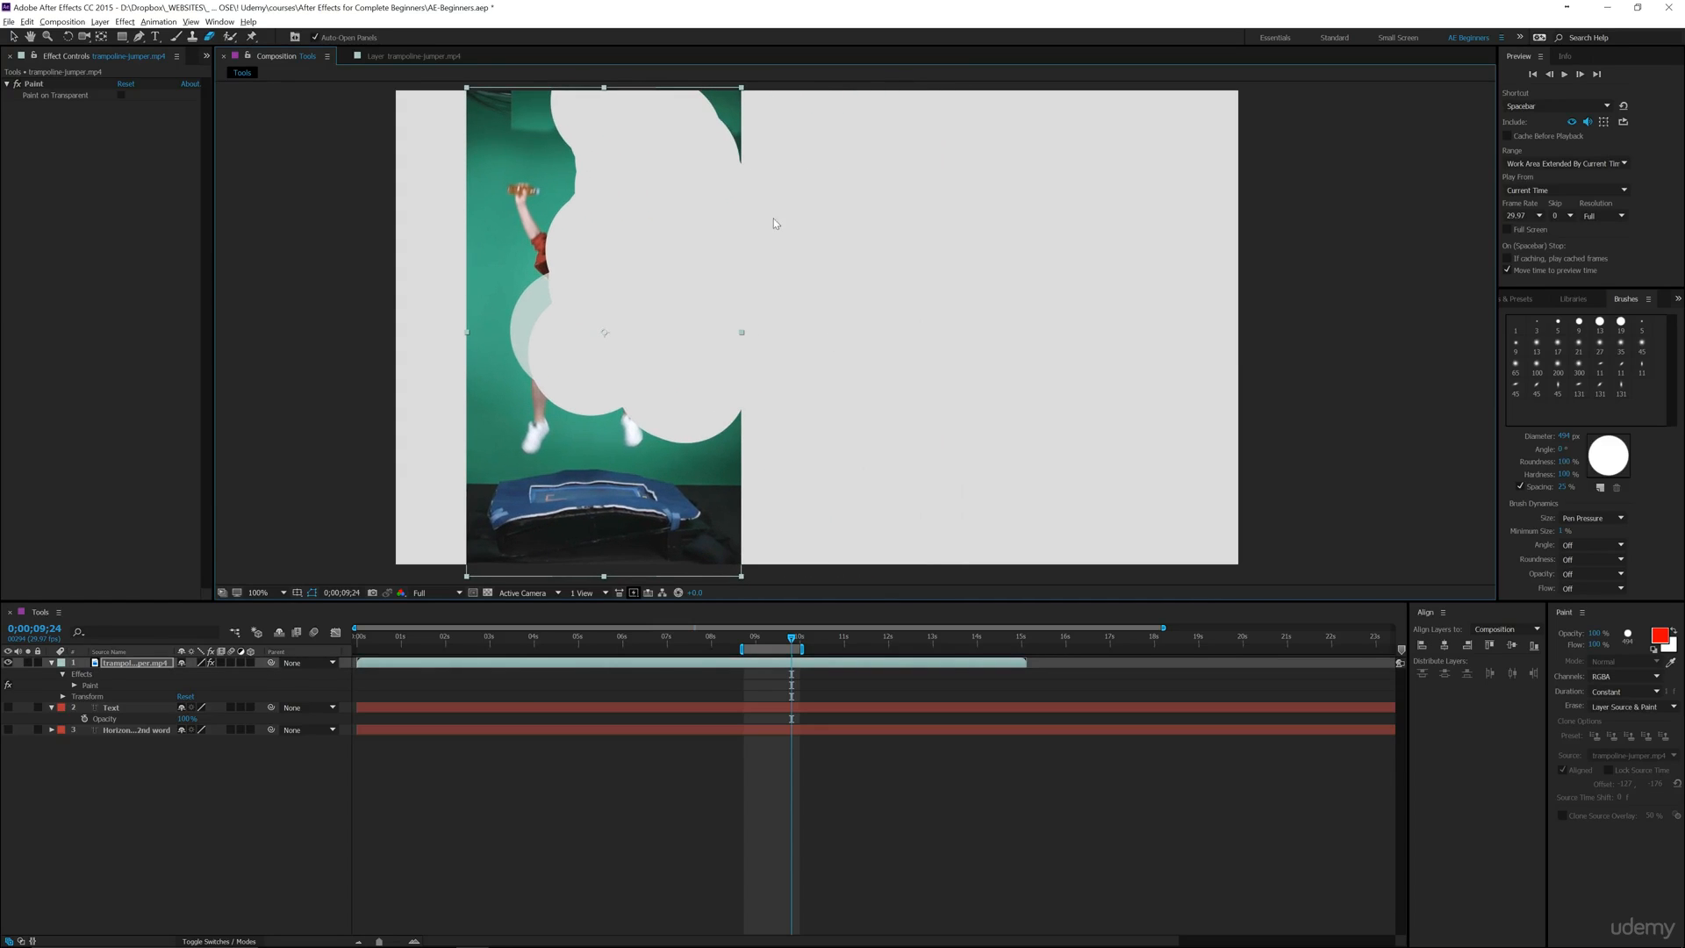
- Return to the Layer view and delete the Paint effect from the trampoline jumper layer
{"action": "left_click", "coordinate": [411, 56]}
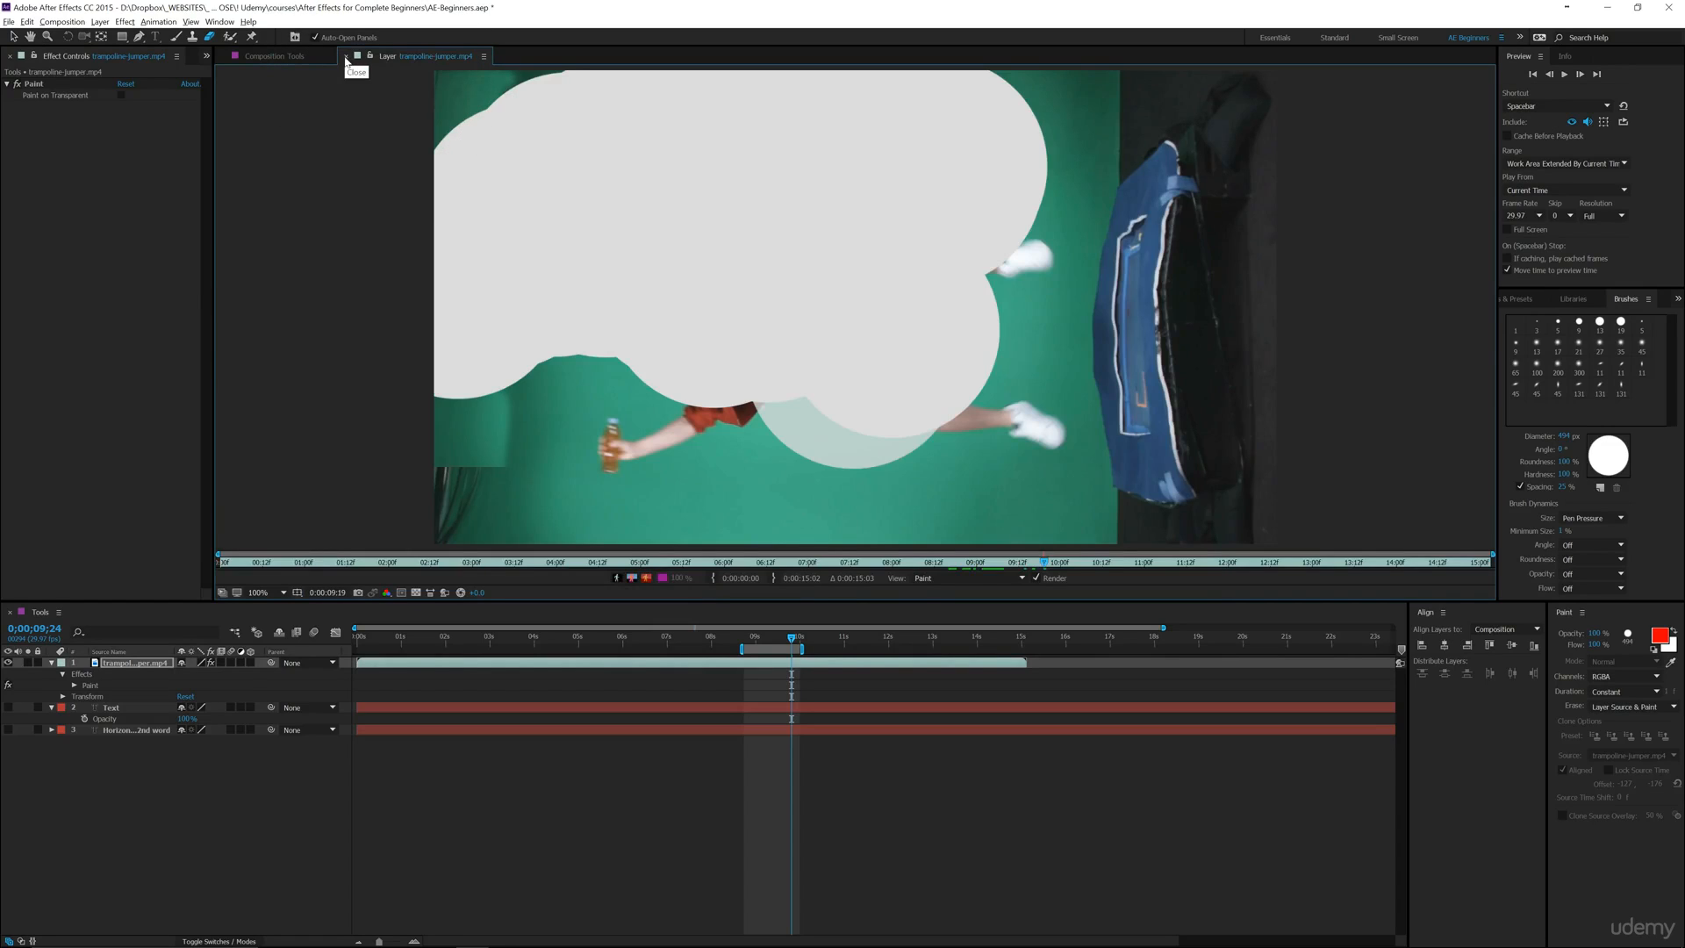
{"action": "left_click", "coordinate": [93, 684]}
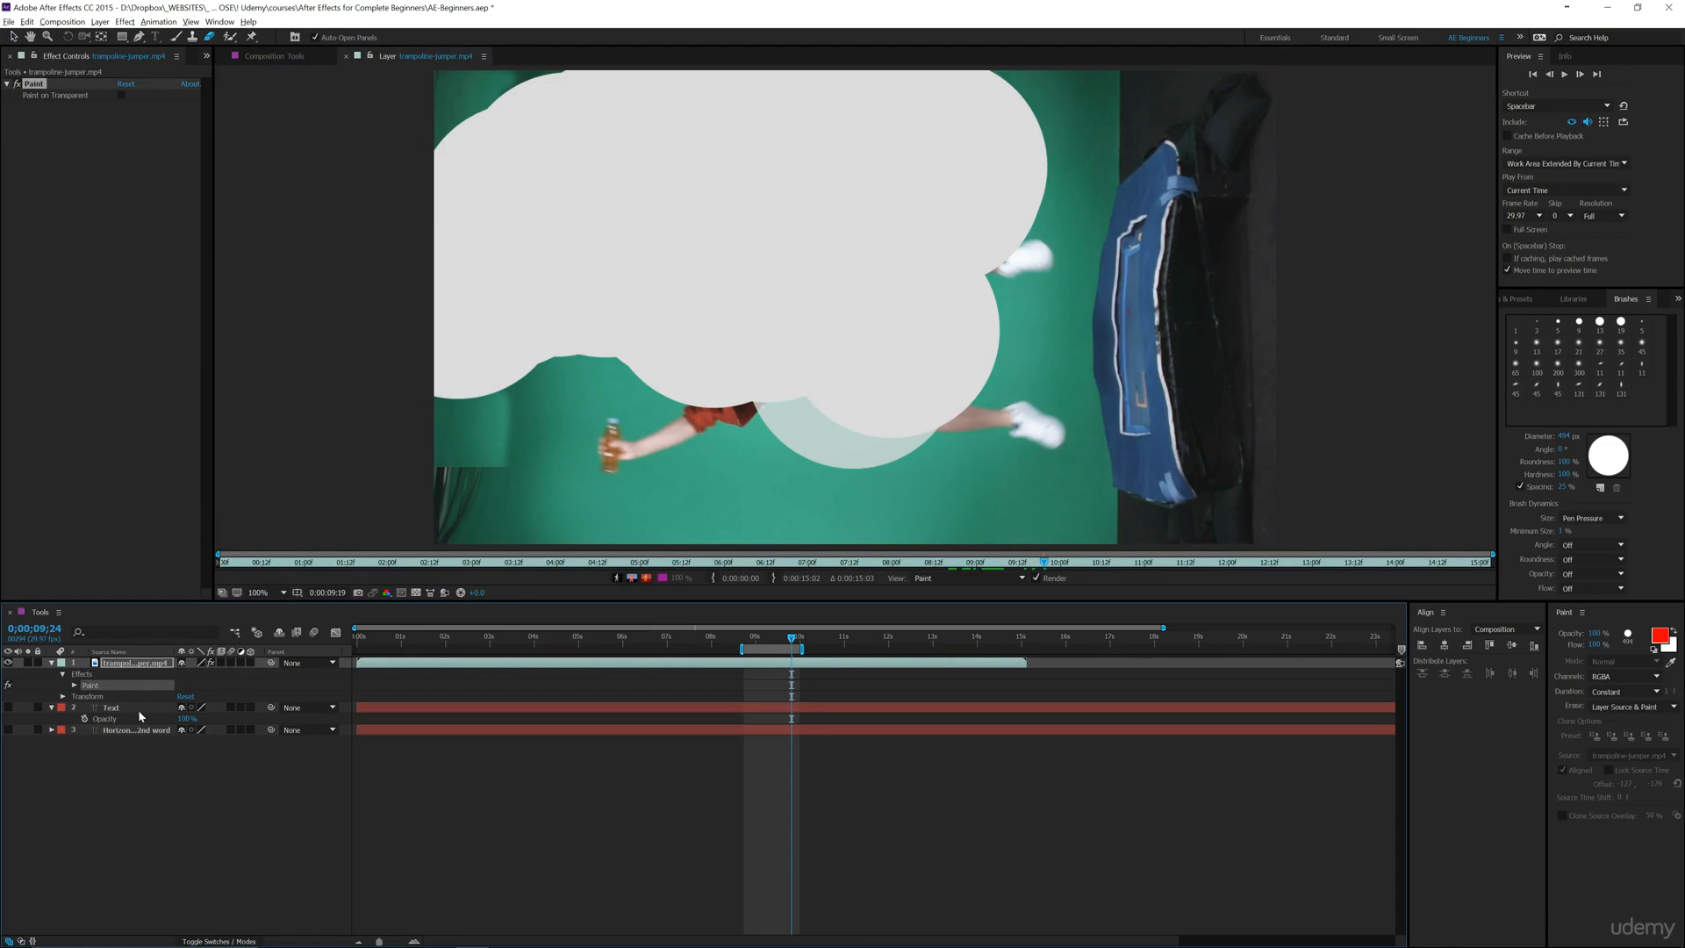
{"action": "key", "text": "Delete"}
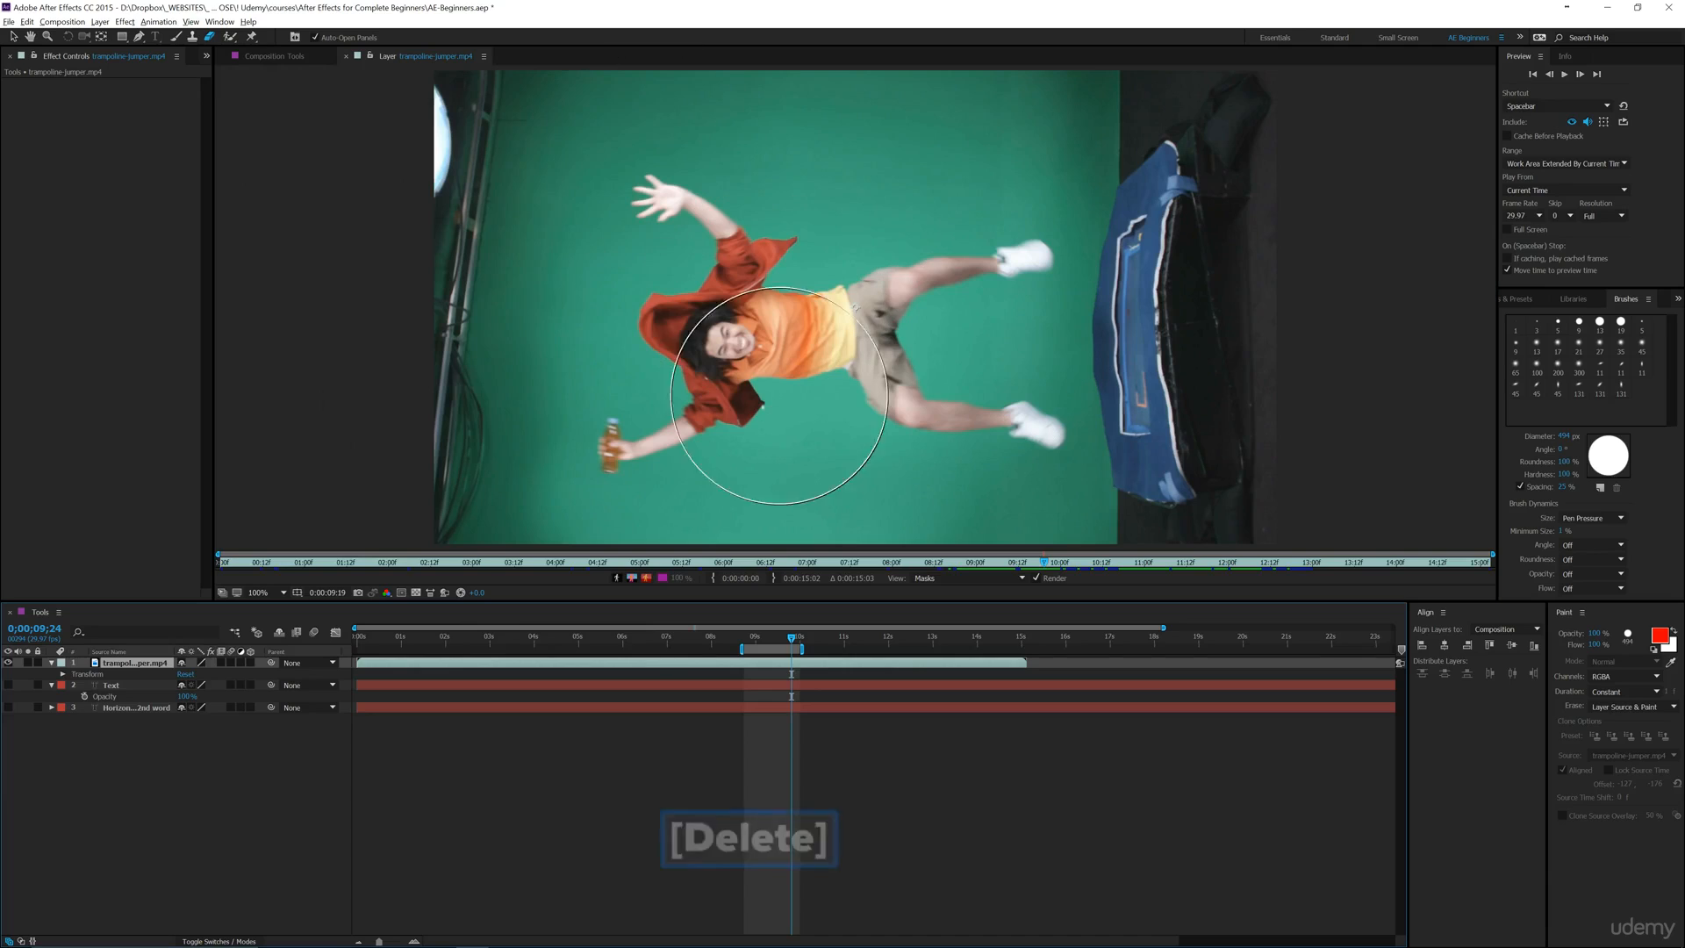